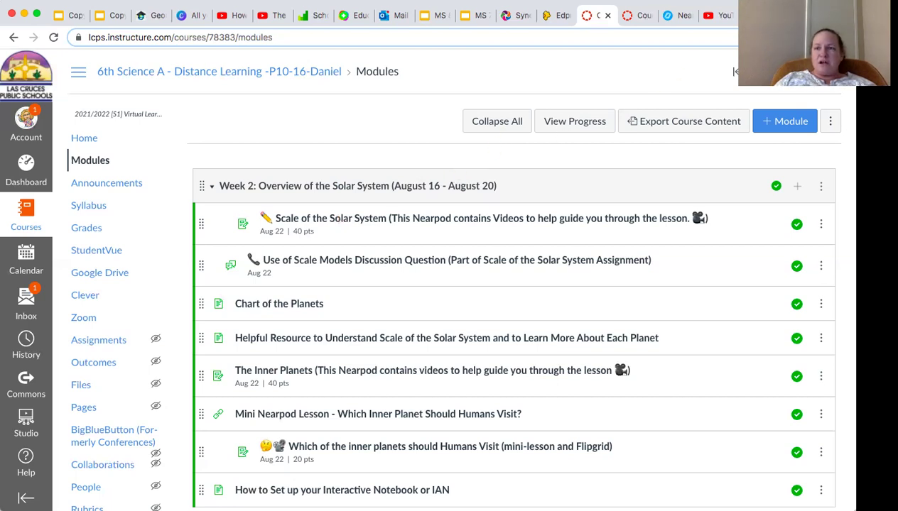
- Load lcps.net, the Las Cruces Public Schools site, in a fresh Chrome tab
key(super+t)
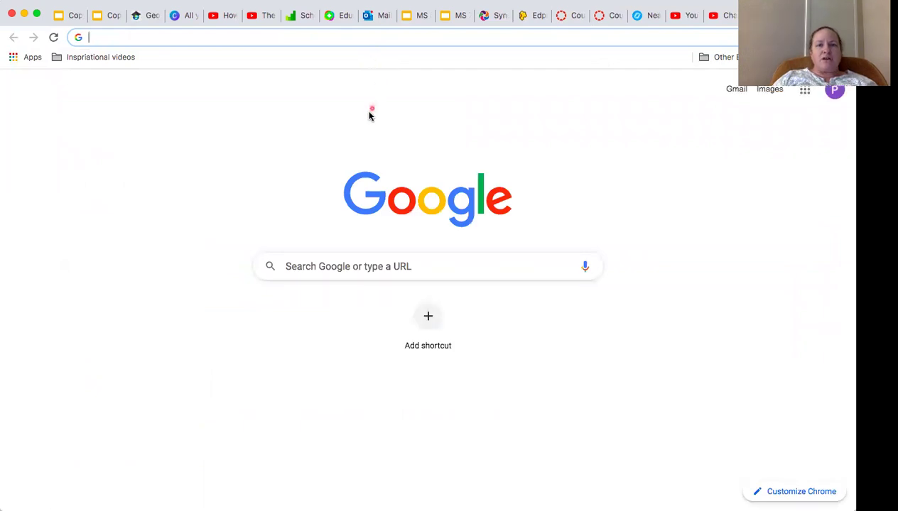
click(369, 37)
text(lcps.net)
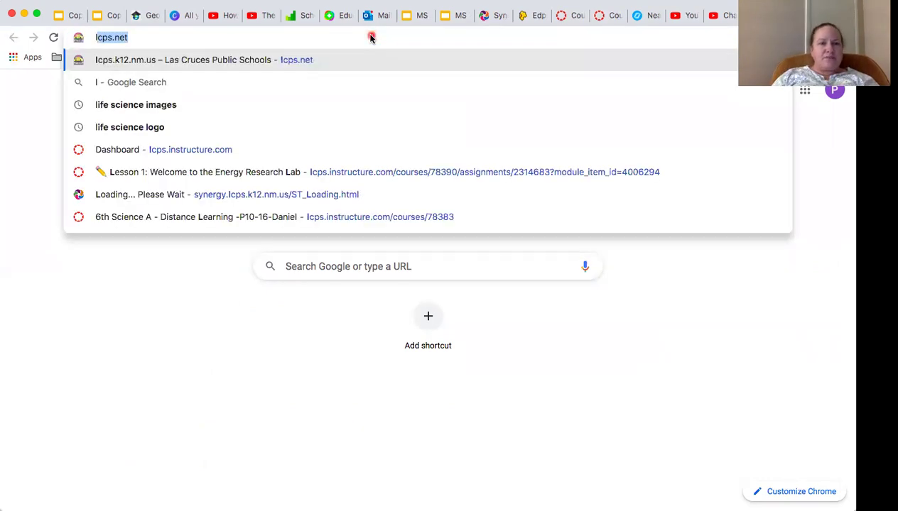
key(Return)
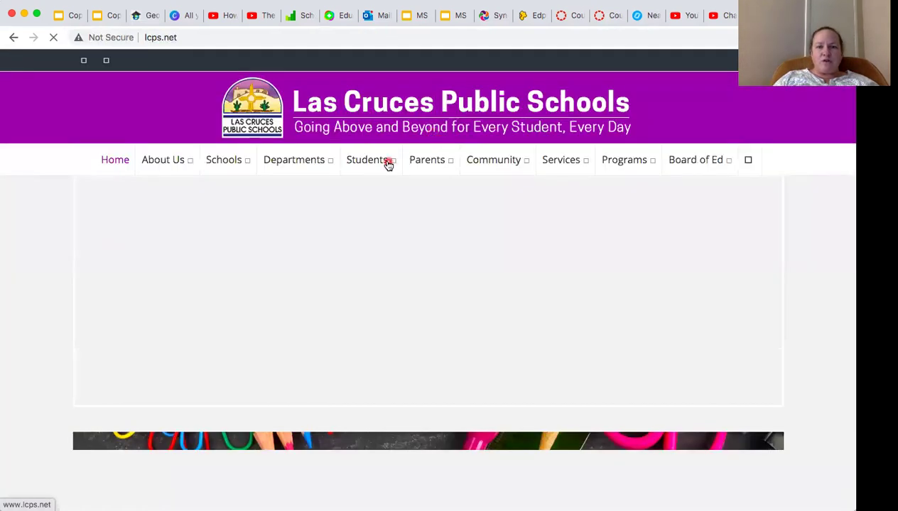
- Choose Canvas from the Students menu to reach the district Canvas dashboard
mouse_move(381, 162)
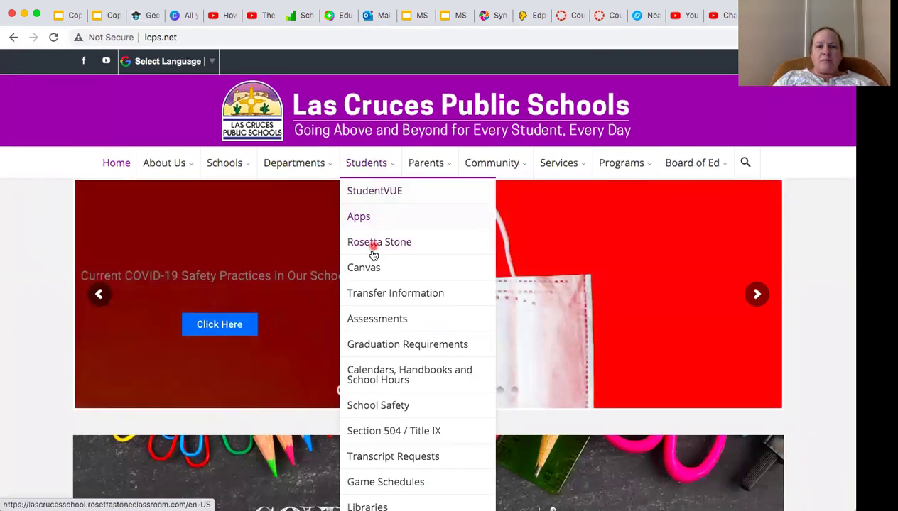
click(364, 268)
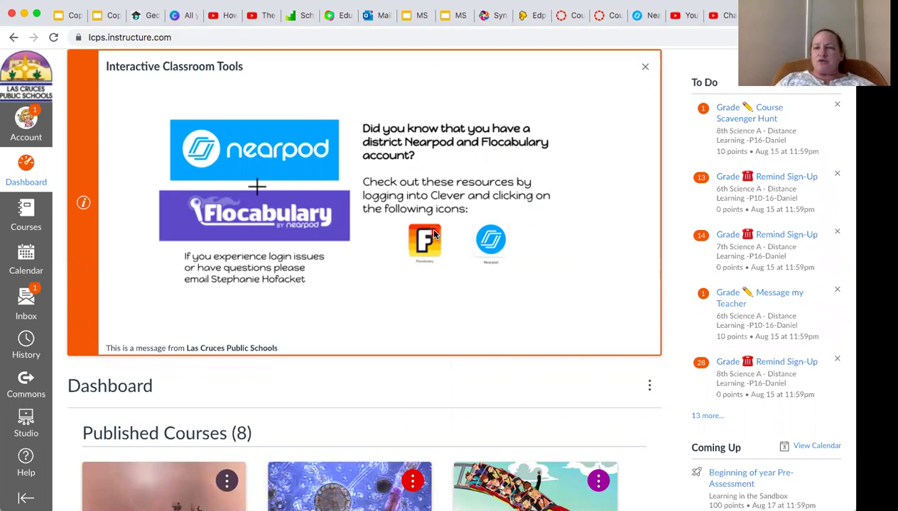
- Return to the 6th Science A modules and open the Scale of the Solar System assignment
click(573, 21)
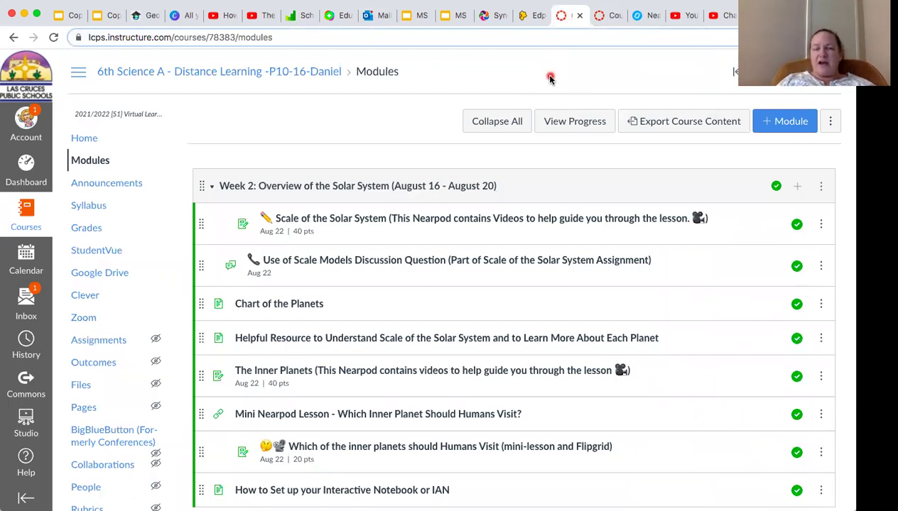
click(522, 221)
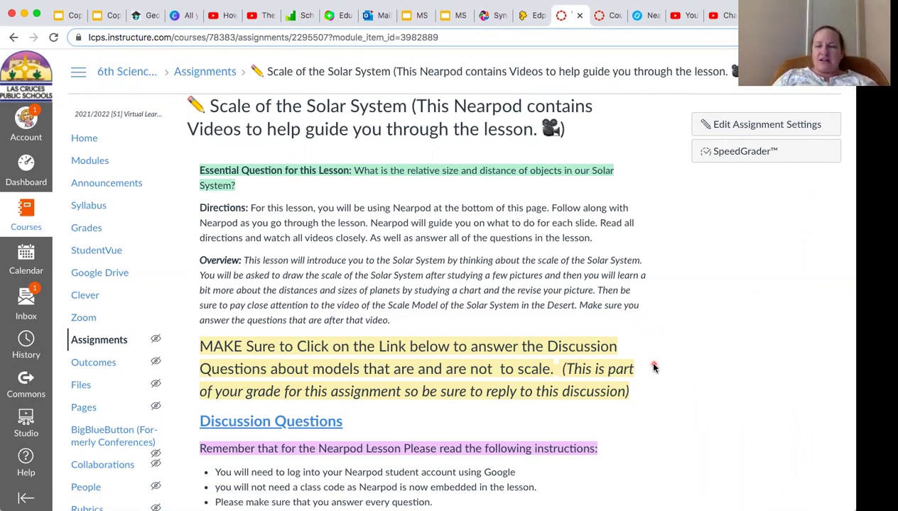
- Scroll down to the embedded Nearpod Student Log In panel and sign in with Google
scroll(654, 367, down, 3)
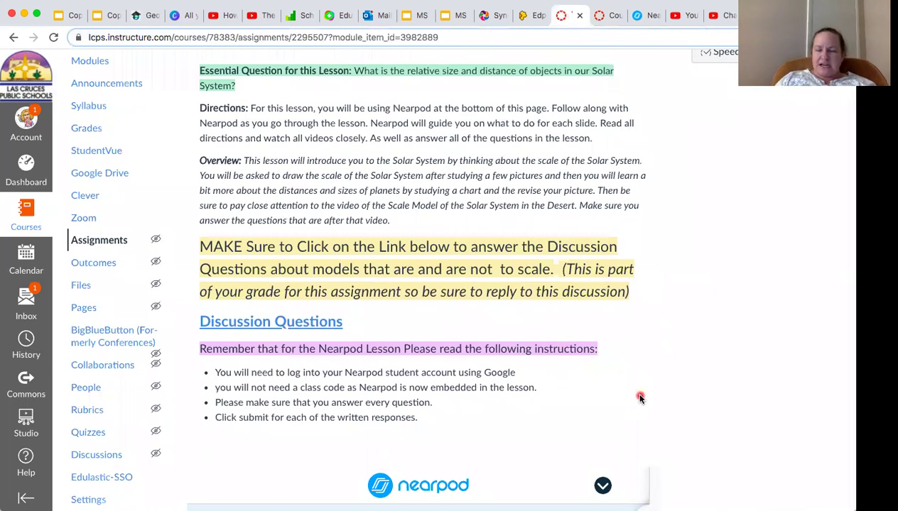
scroll(639, 398, down, 6)
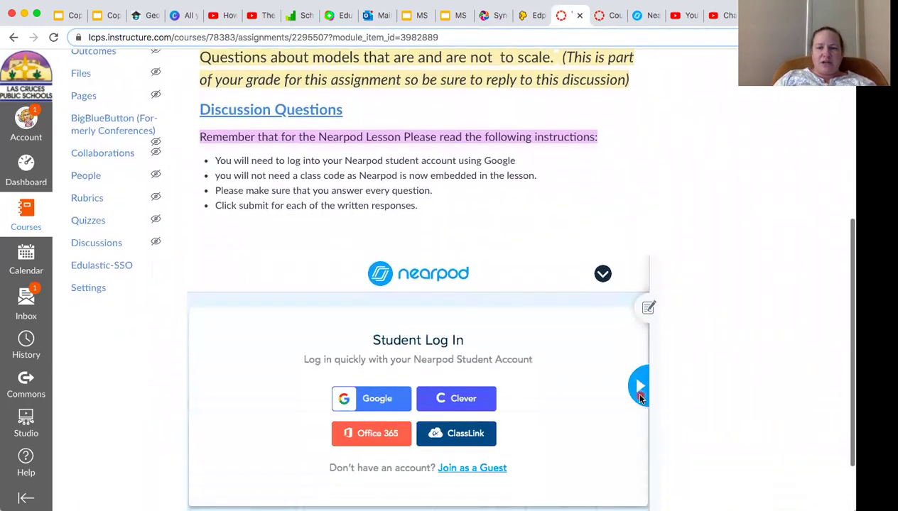
scroll(639, 398, down, 2)
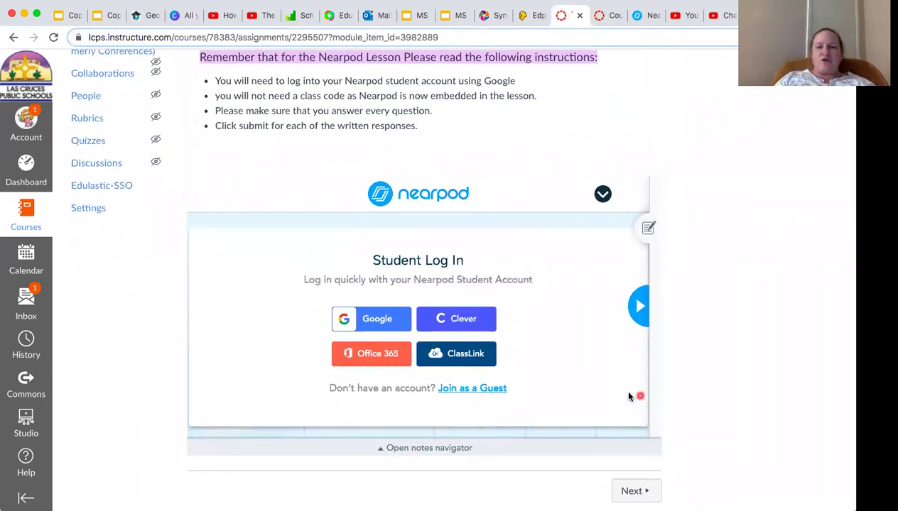
click(389, 323)
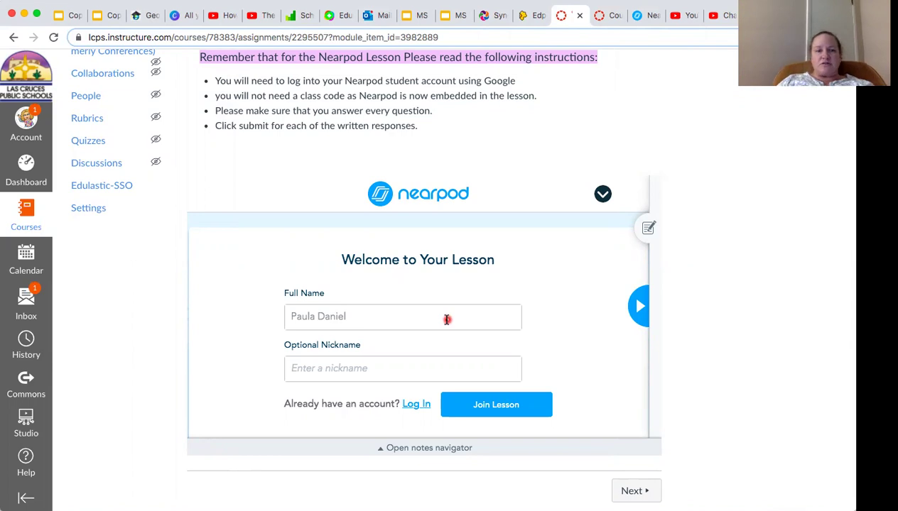
- Join the lesson and play the title slide aloud in Immersive Reader, then return
click(492, 406)
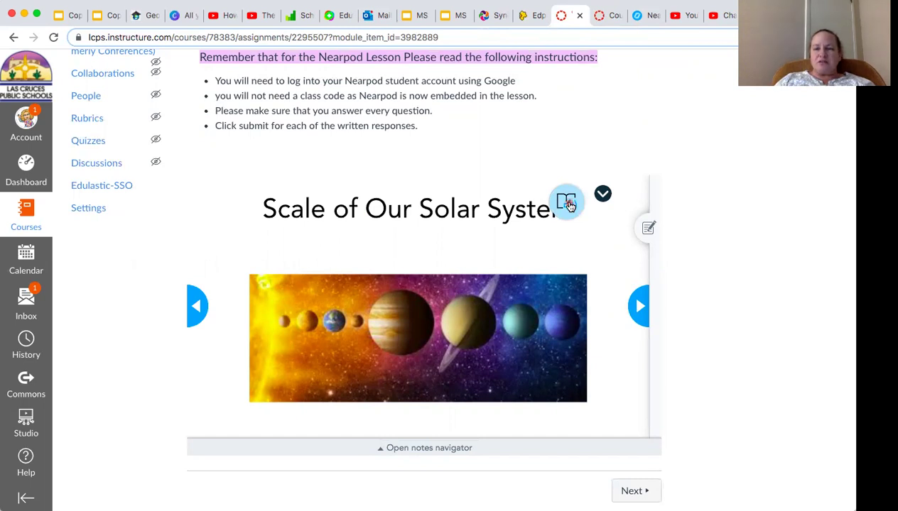
click(567, 204)
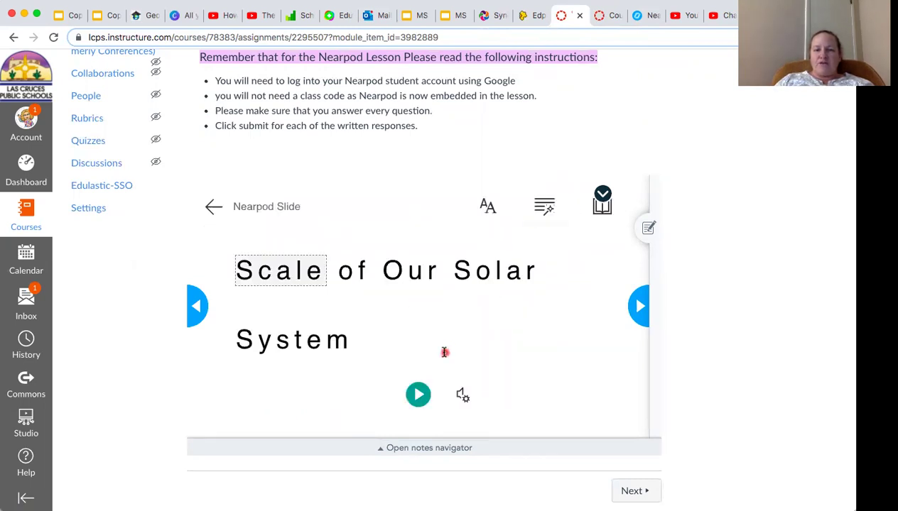
click(418, 395)
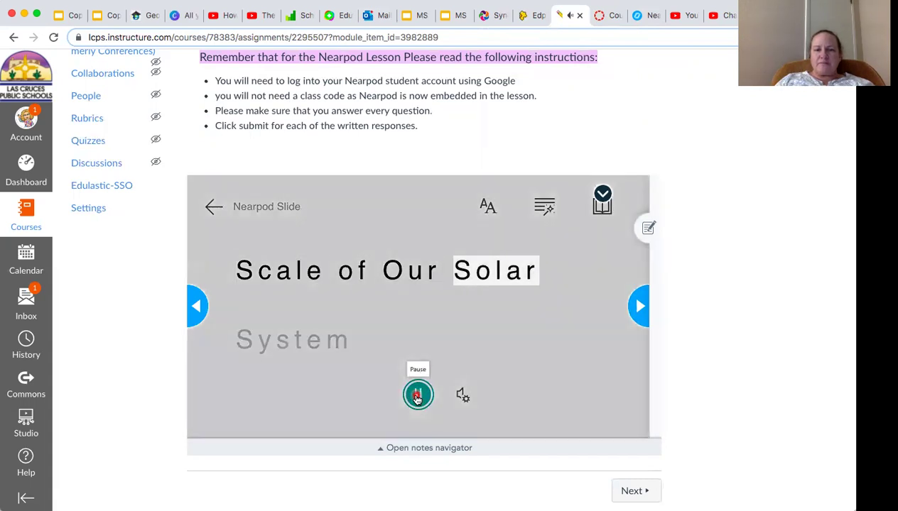
click(214, 207)
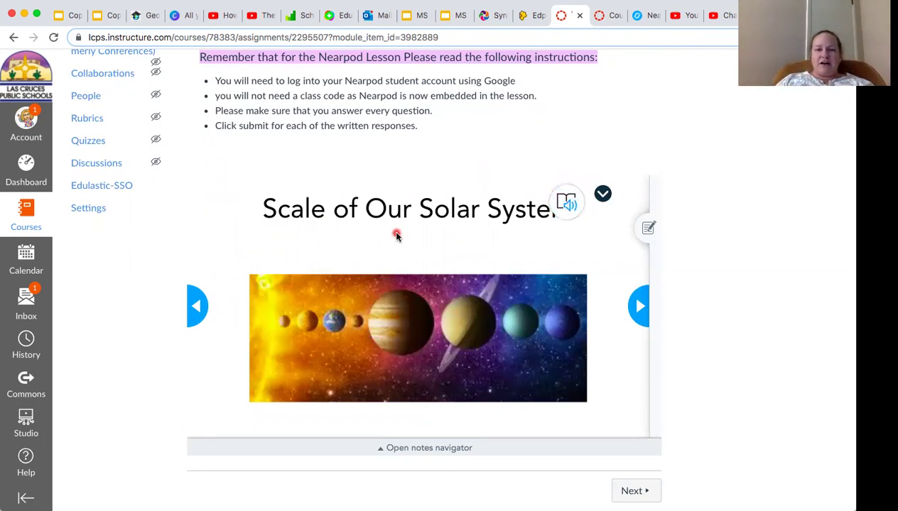
click(605, 193)
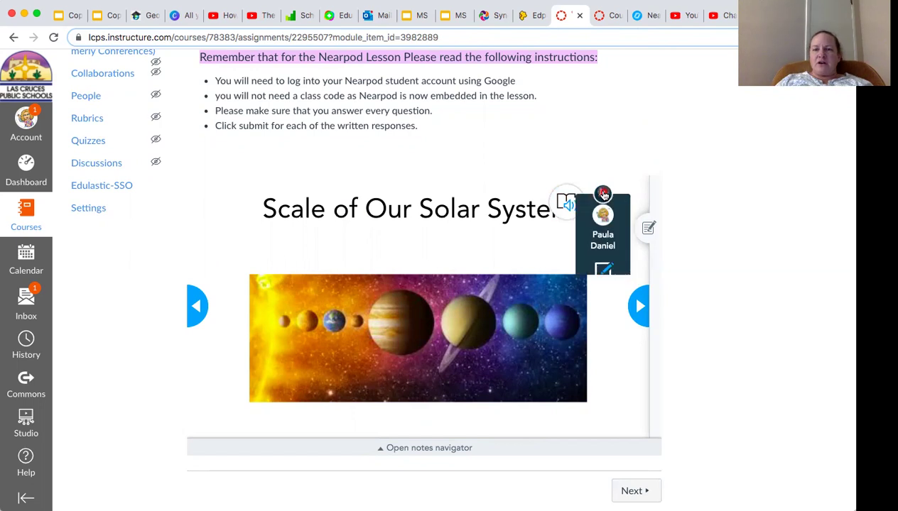
click(603, 280)
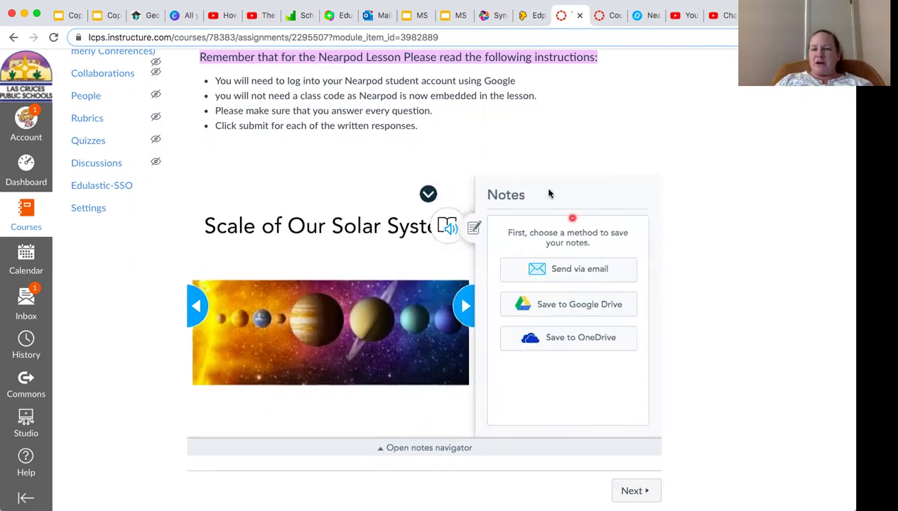
click(475, 226)
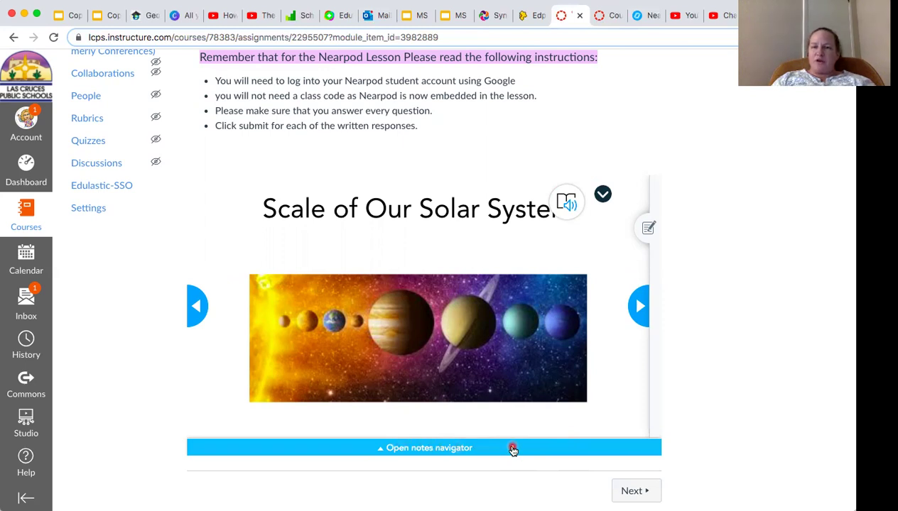
- Jump to slide 5's brainstorming question, try Record Audio, and scroll to Submit
click(512, 450)
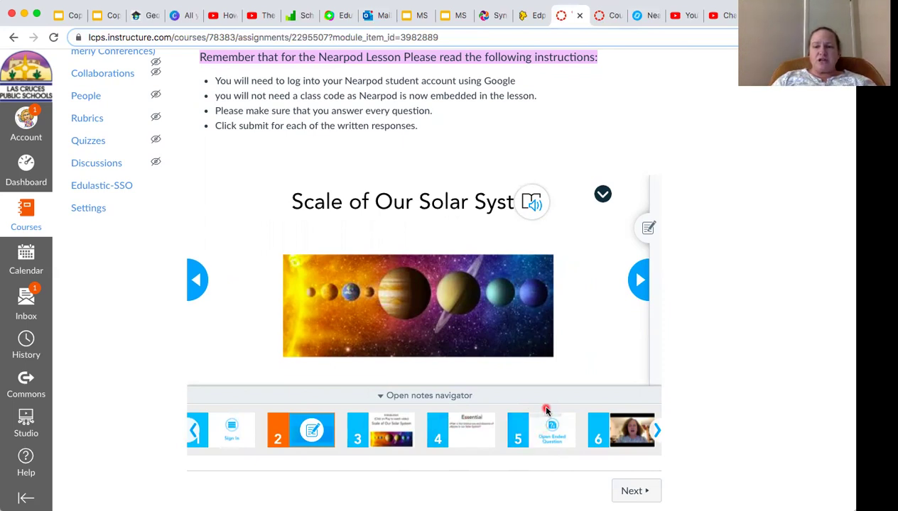
click(544, 435)
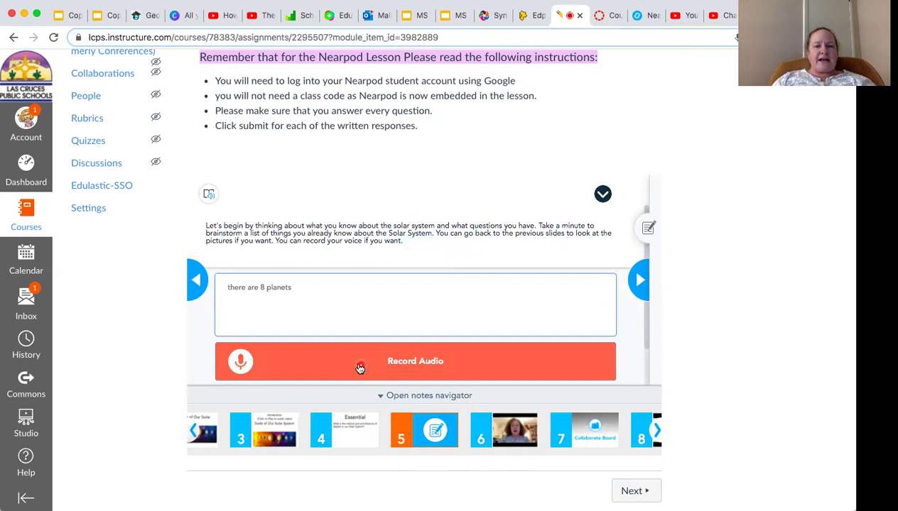
click(314, 300)
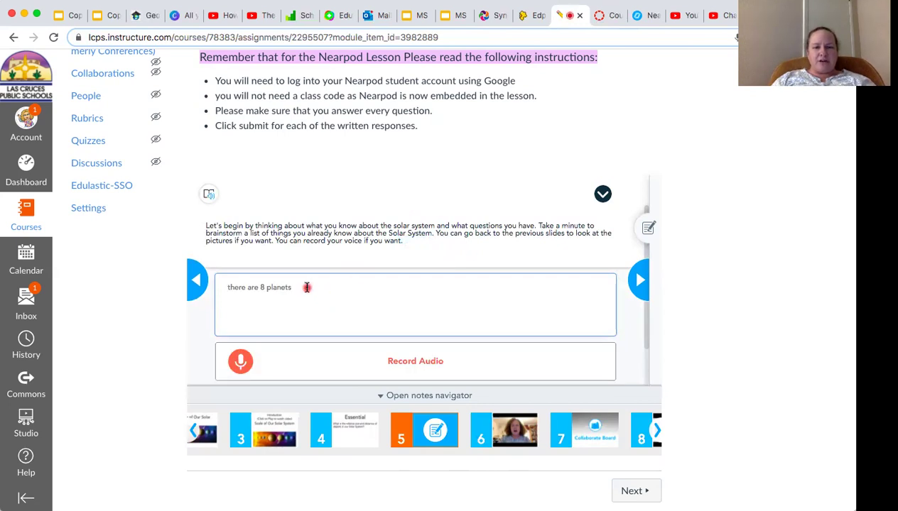
click(373, 365)
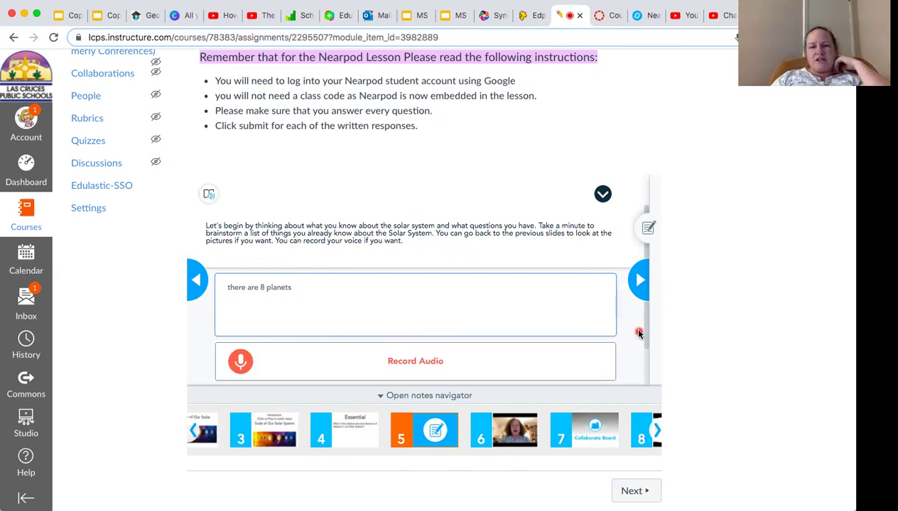
scroll(643, 341, down, 1)
drag(644, 350, 647, 370)
scroll(647, 370, down, 1)
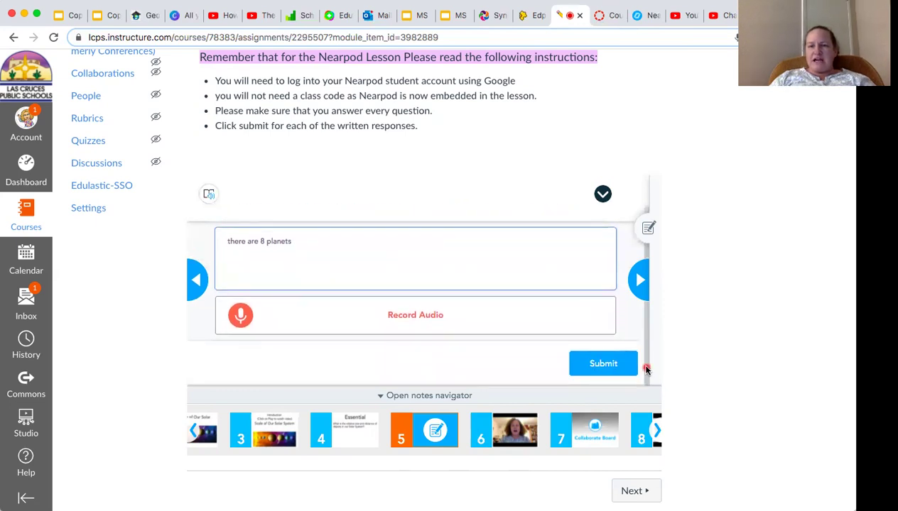
click(616, 365)
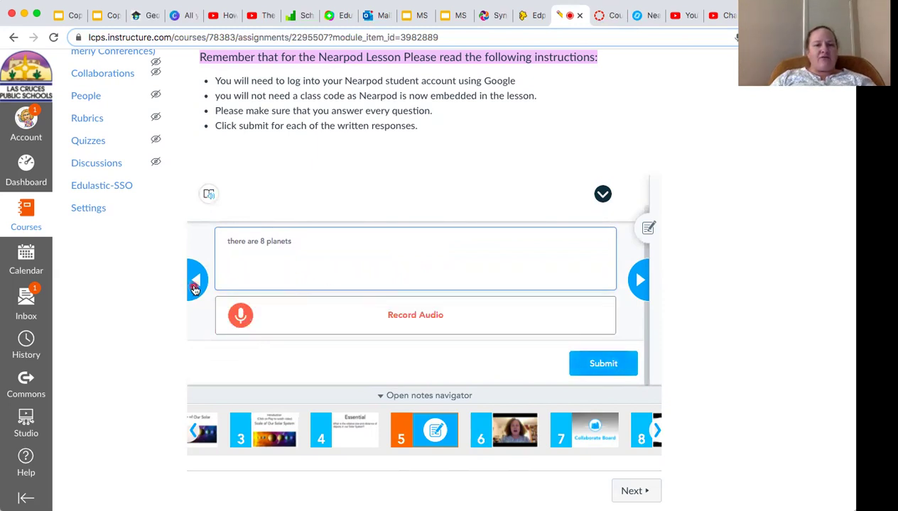
click(641, 281)
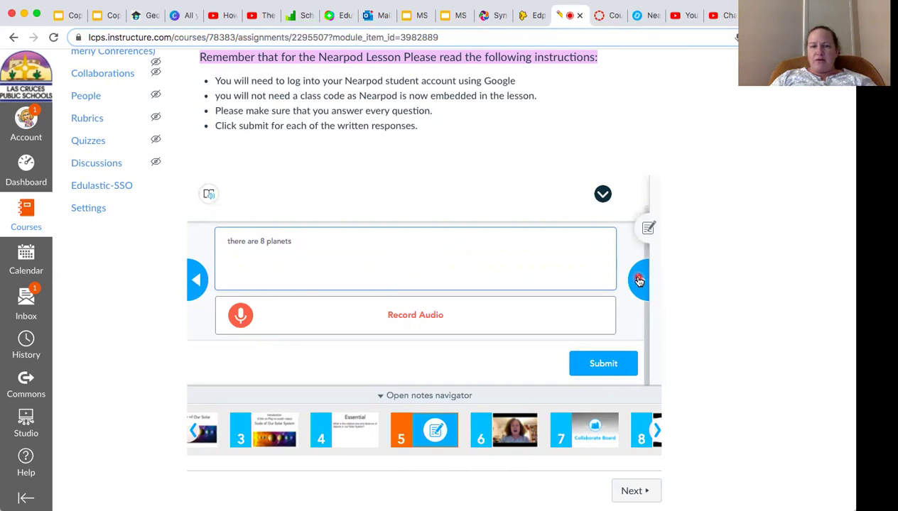
click(638, 280)
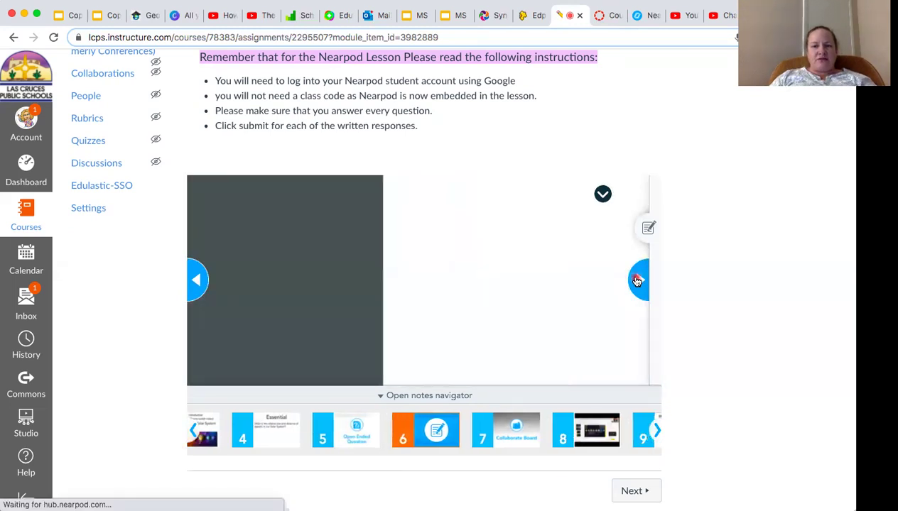
click(197, 284)
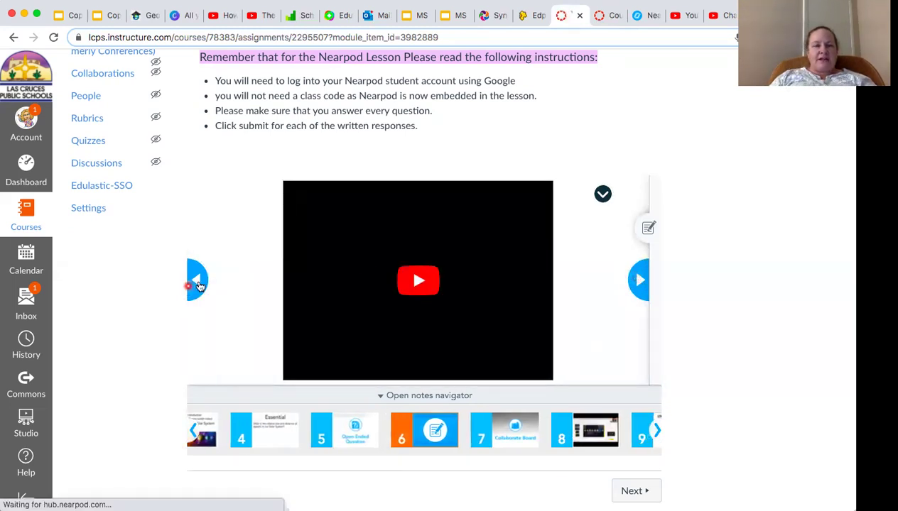
click(198, 284)
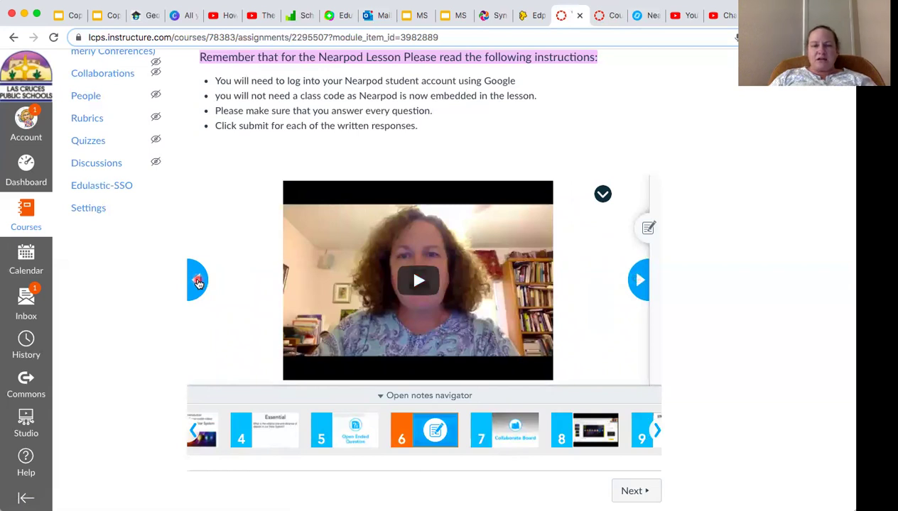
click(198, 284)
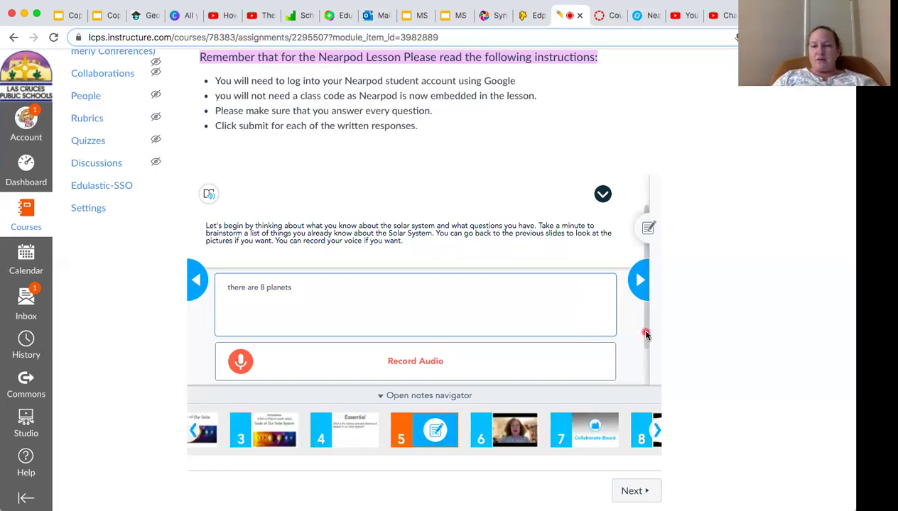
- Scroll past slide 5's Submit button, then jump to slide 7's Collaborate Board
scroll(645, 338, down, 2)
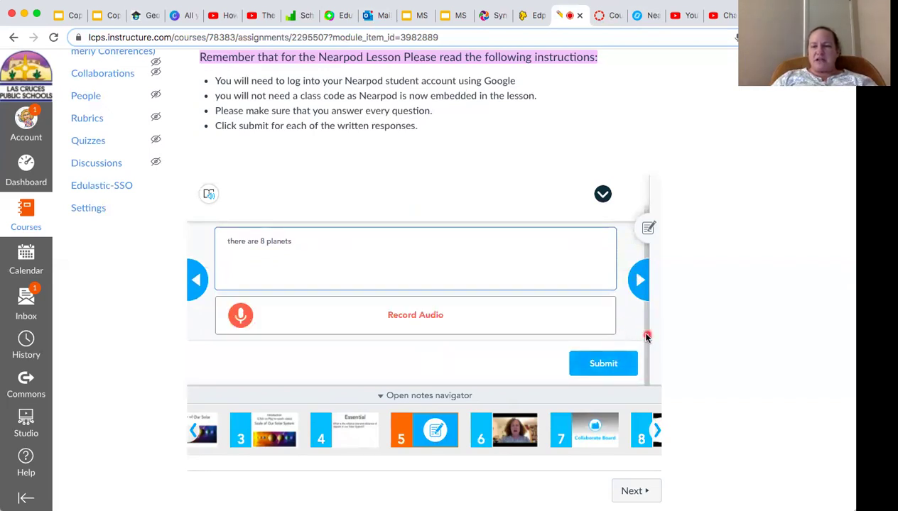
click(639, 280)
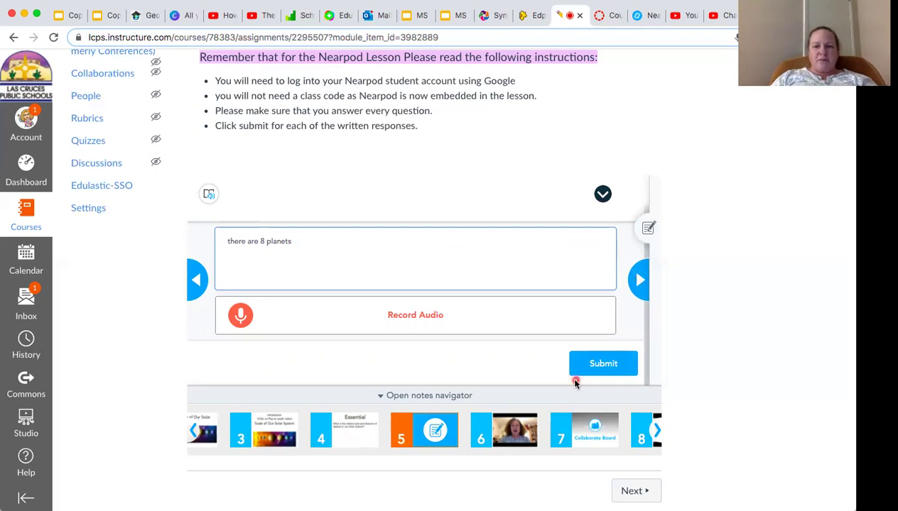
click(574, 431)
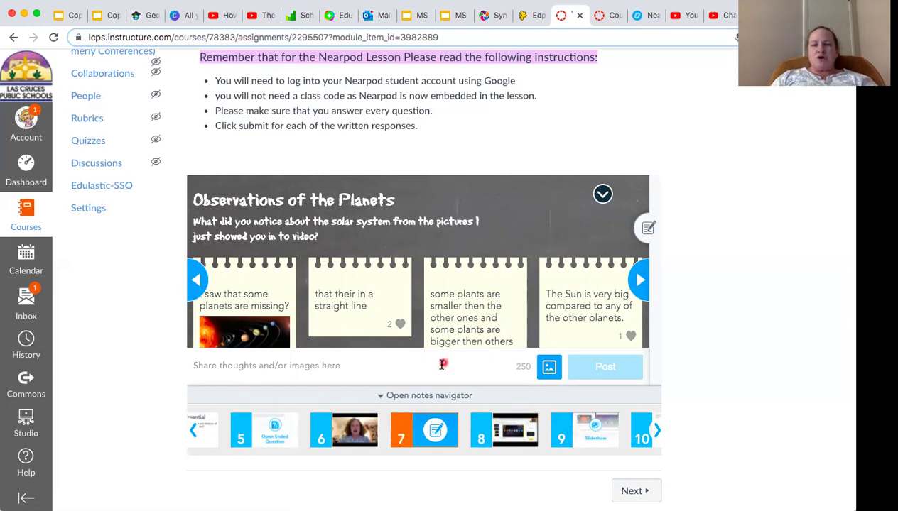
- Write a board note addressed to the teacher: all of the pictures look different
click(405, 366)
text(Ms)
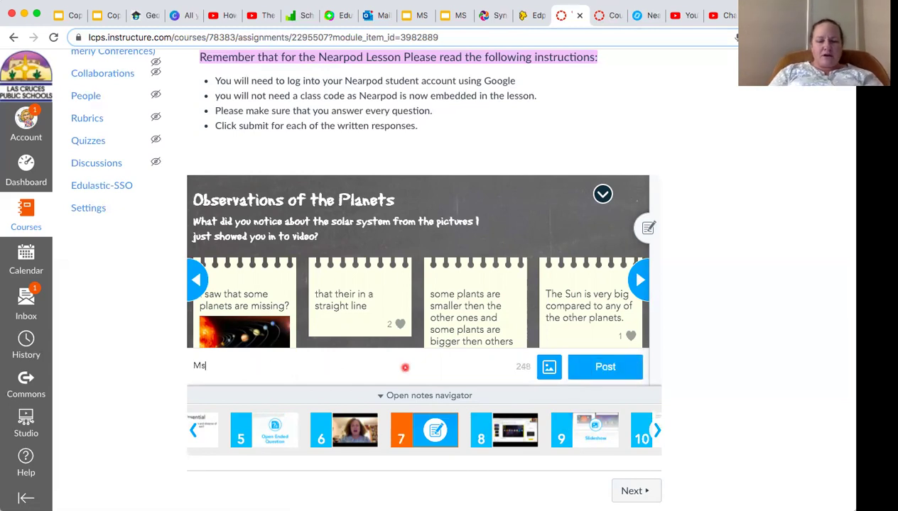
text(. Daniel)
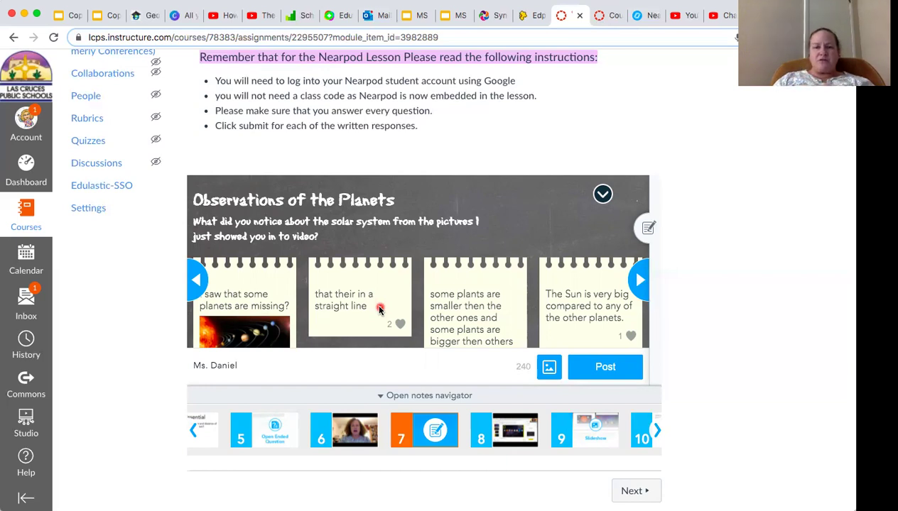
text(of)
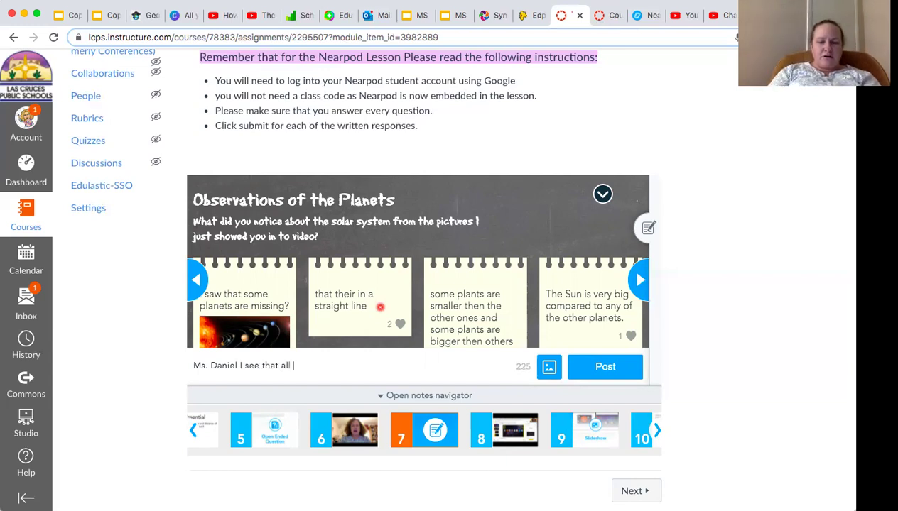
text( the )
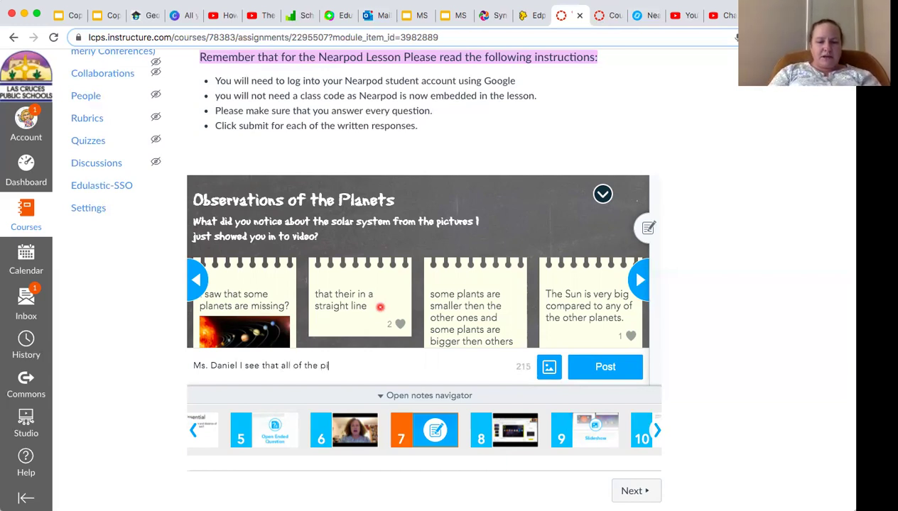
text(pictures look)
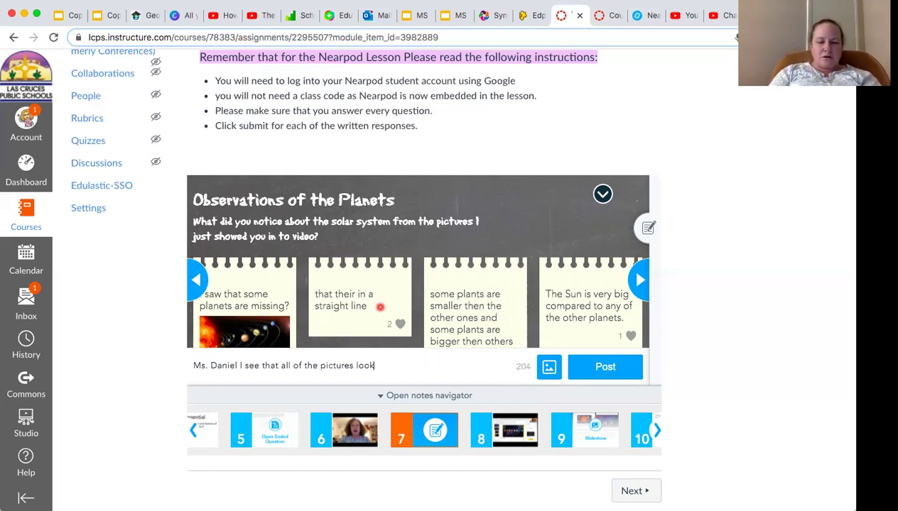
text( different)
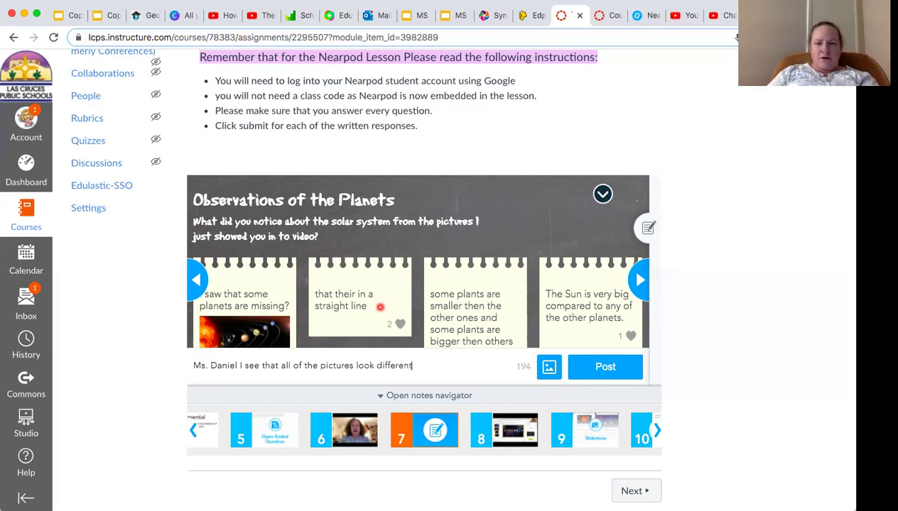
click(606, 369)
- Post the note and scroll the board to find the new card among classmates' notes
click(606, 368)
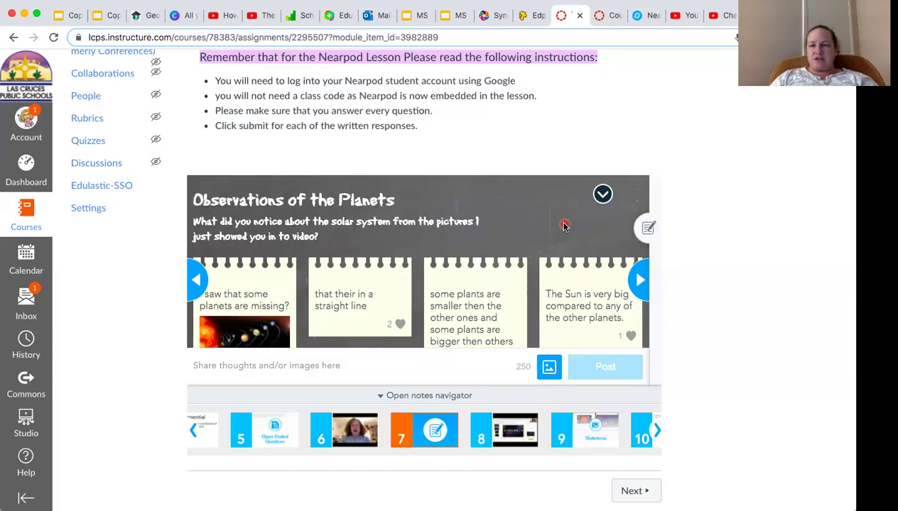
scroll(564, 226, down, 10)
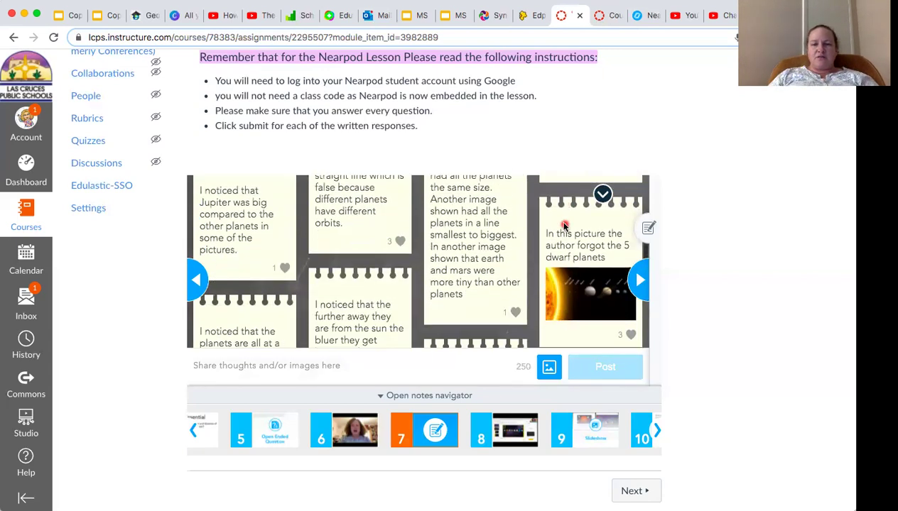
scroll(564, 226, down, 10)
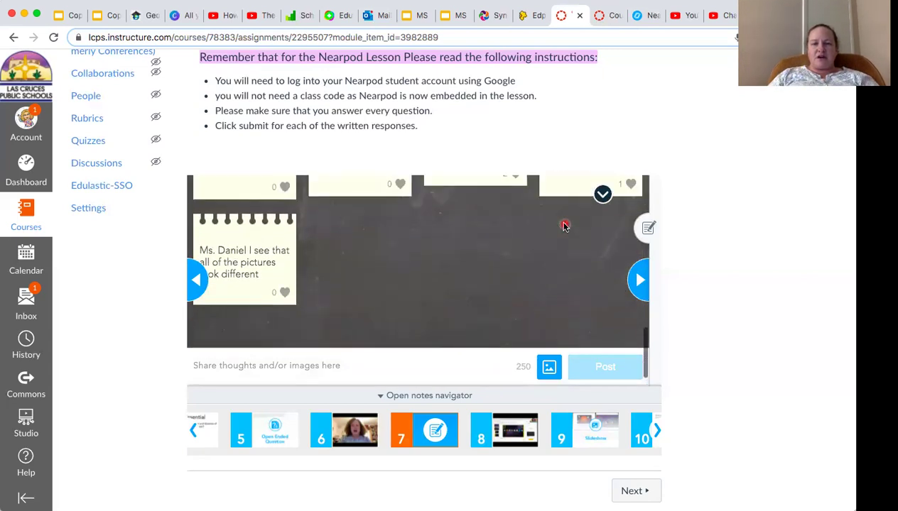
scroll(564, 226, up, 3)
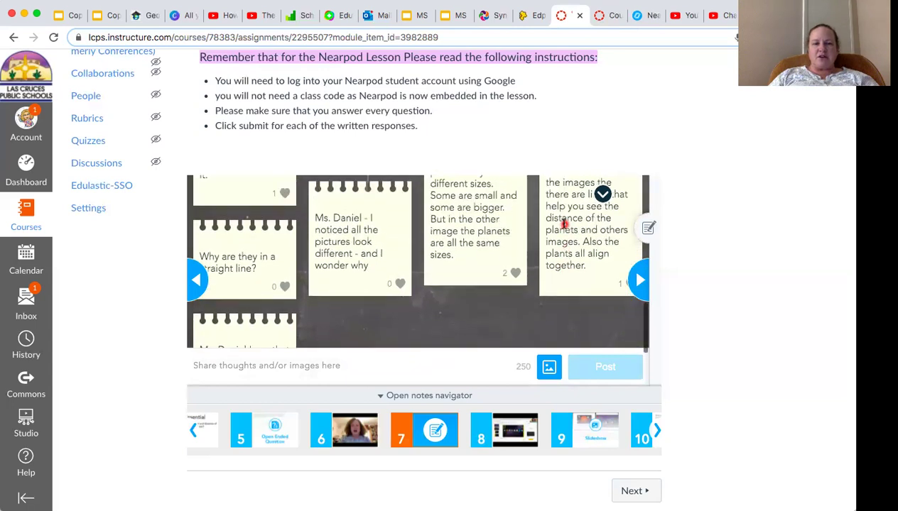
scroll(564, 226, down, 2)
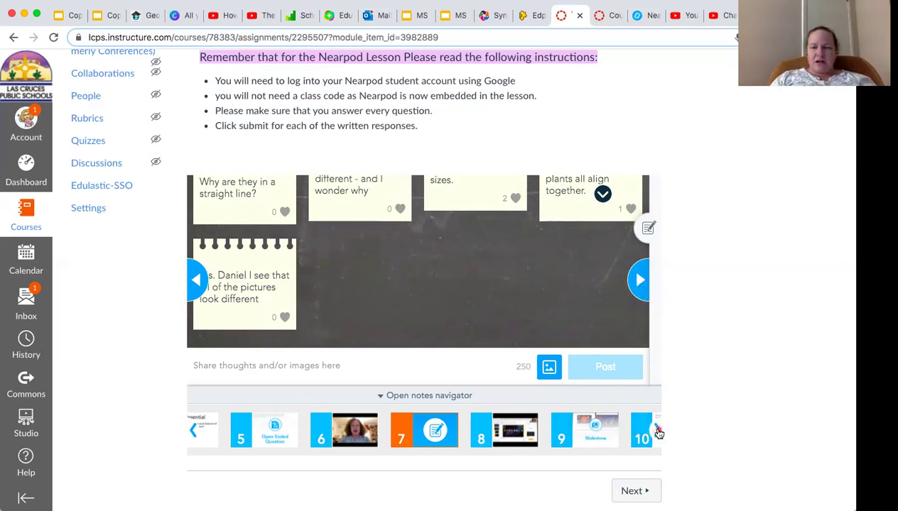
- Open slide 10's scale-model Draw It prompt from the slide strip, then collapse the thumbnails
click(654, 430)
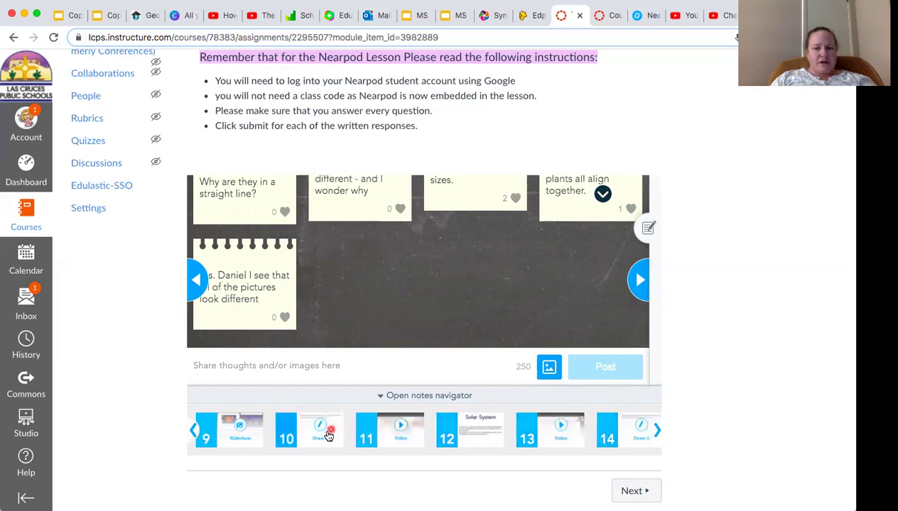
click(324, 433)
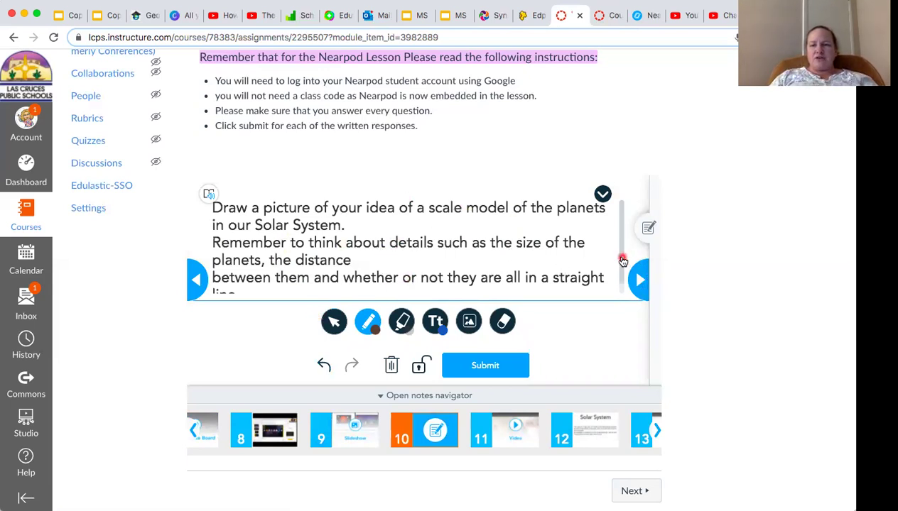
drag(623, 259, 622, 276)
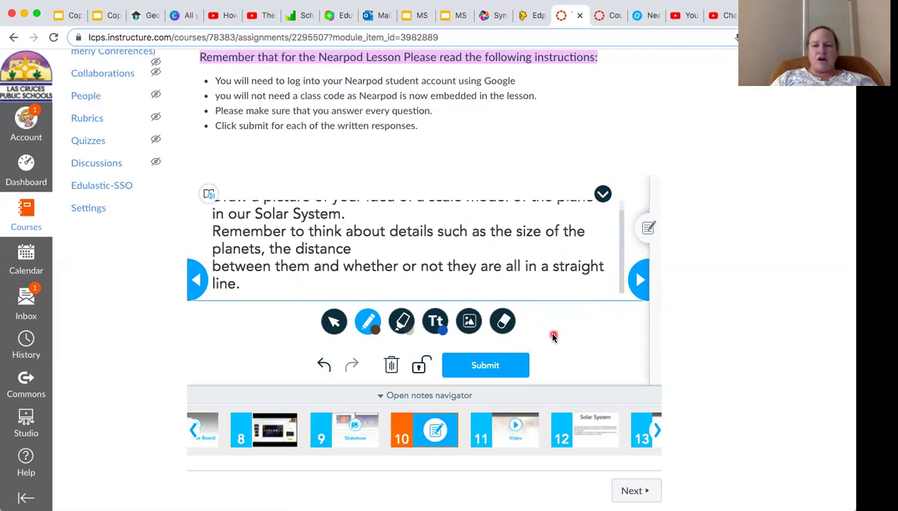
click(465, 399)
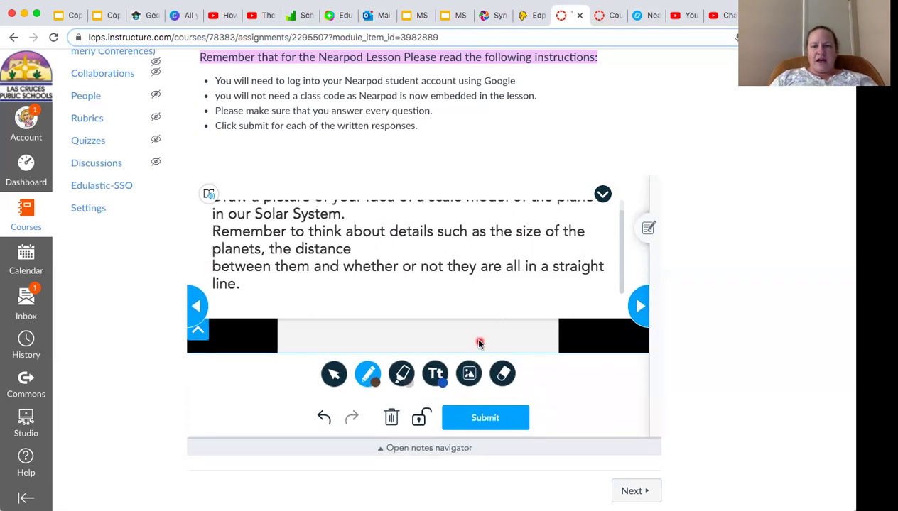
- Reveal the canvas, dot below Mars, and complete the circle with a red pen stroke
click(471, 335)
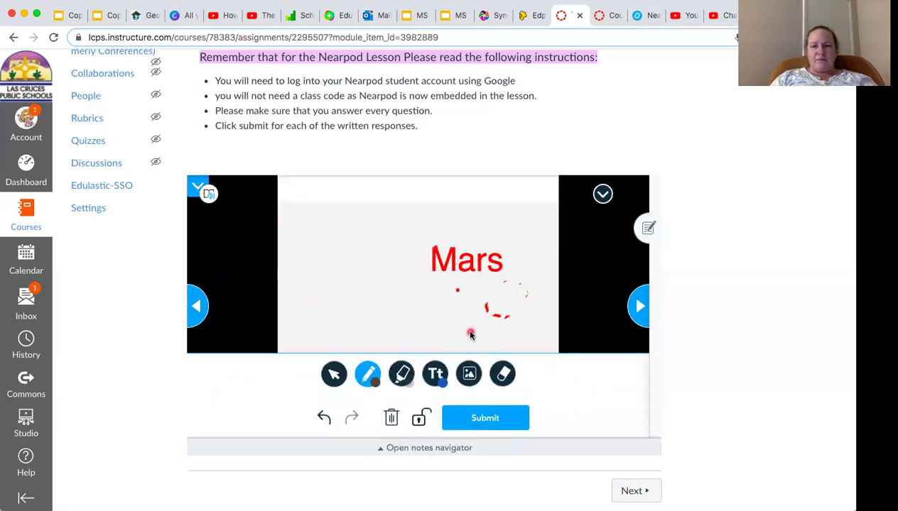
click(522, 275)
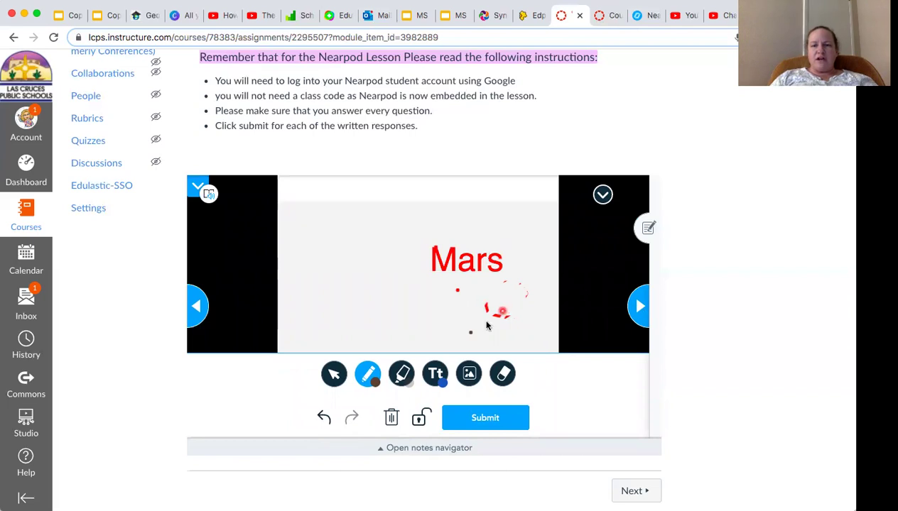
click(370, 377)
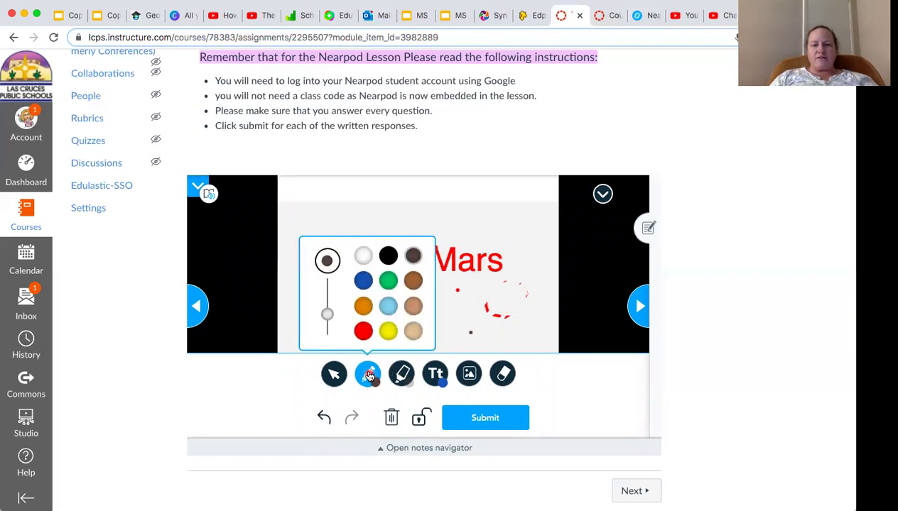
click(363, 332)
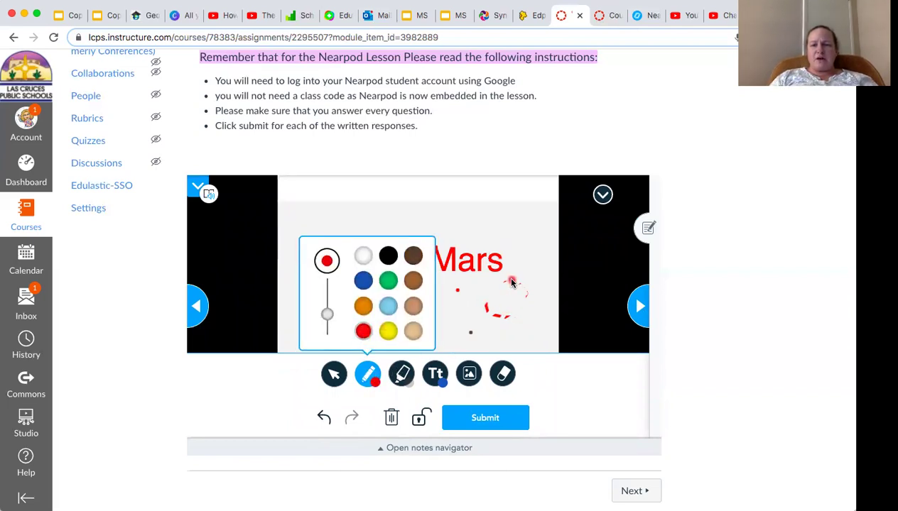
mouse_move(511, 284)
mouse_down()
mouse_move(494, 308)
mouse_move(511, 316)
mouse_move(517, 286)
mouse_move(500, 286)
mouse_up()
- Switch to the eraser and increase its size
mouse_move(426, 387)
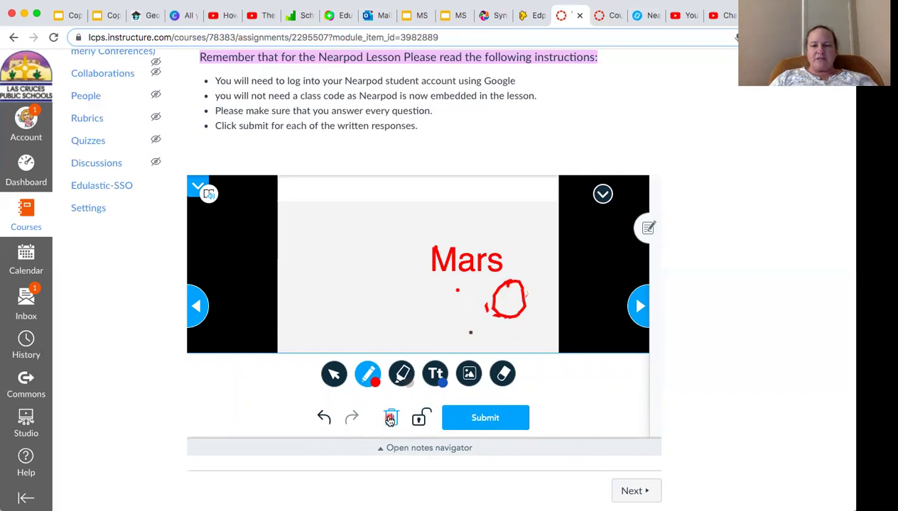
click(503, 376)
mouse_move(502, 311)
mouse_down()
mouse_move(503, 281)
mouse_move(500, 324)
mouse_up()
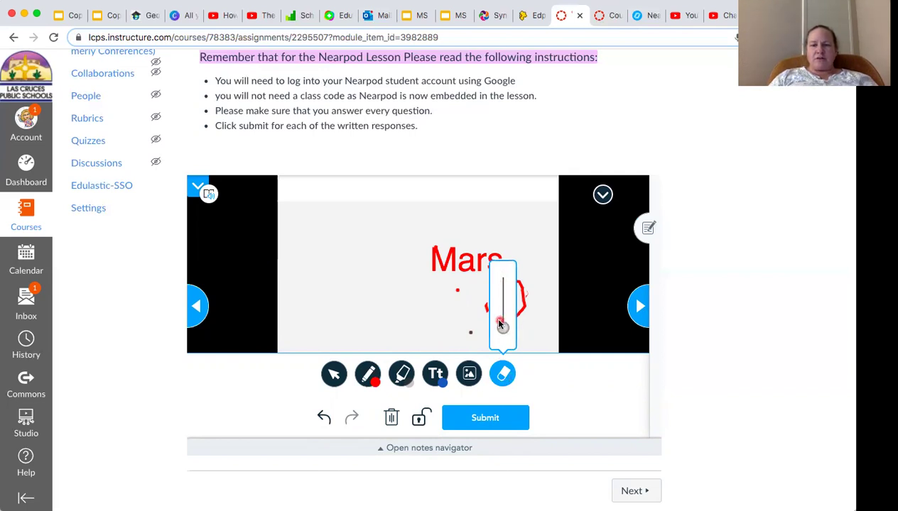
click(505, 378)
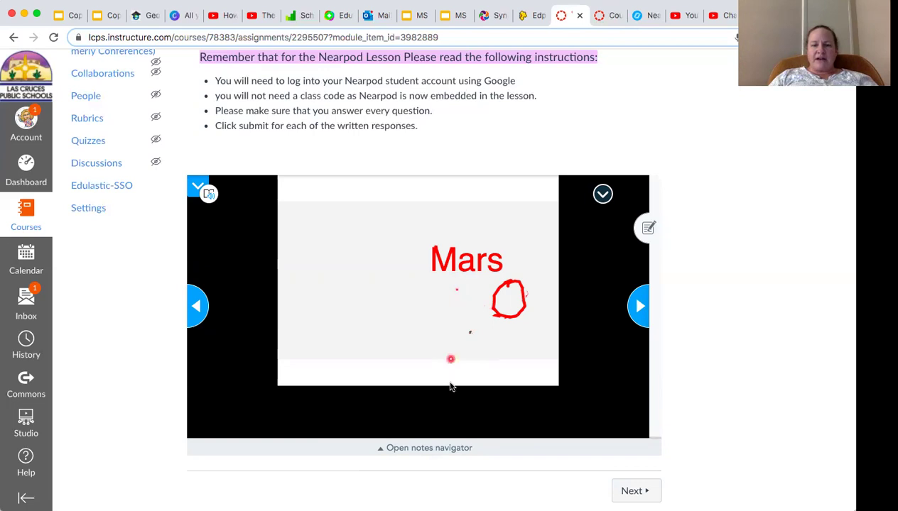
- Set the highlighter to pink at its thinnest size and fill in the red circle
click(402, 375)
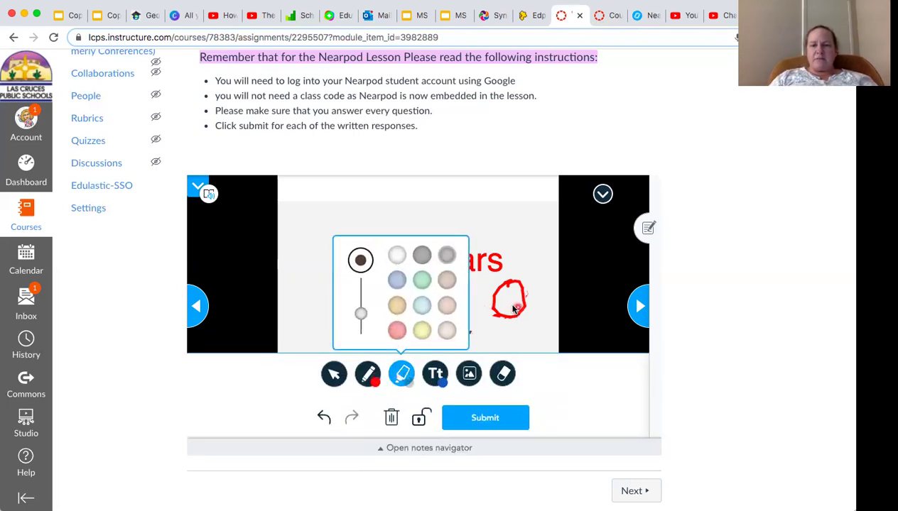
click(510, 307)
drag(513, 290, 505, 307)
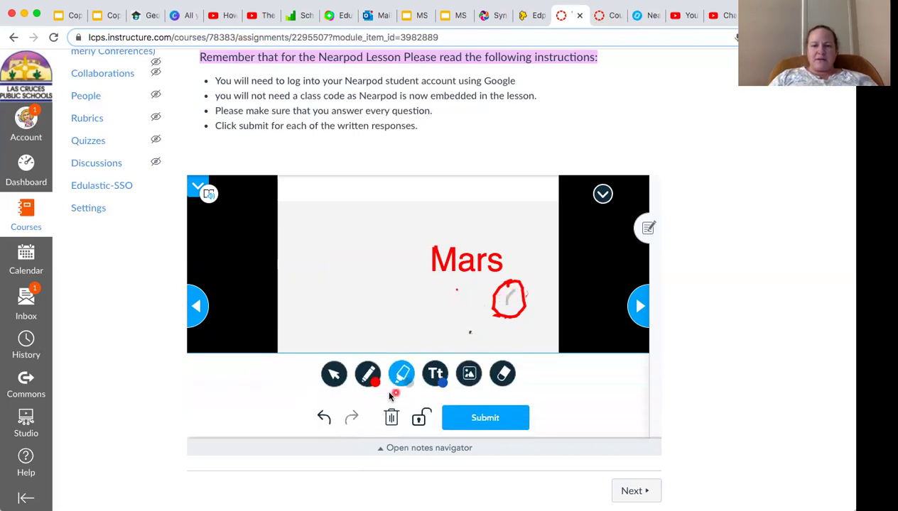
click(401, 375)
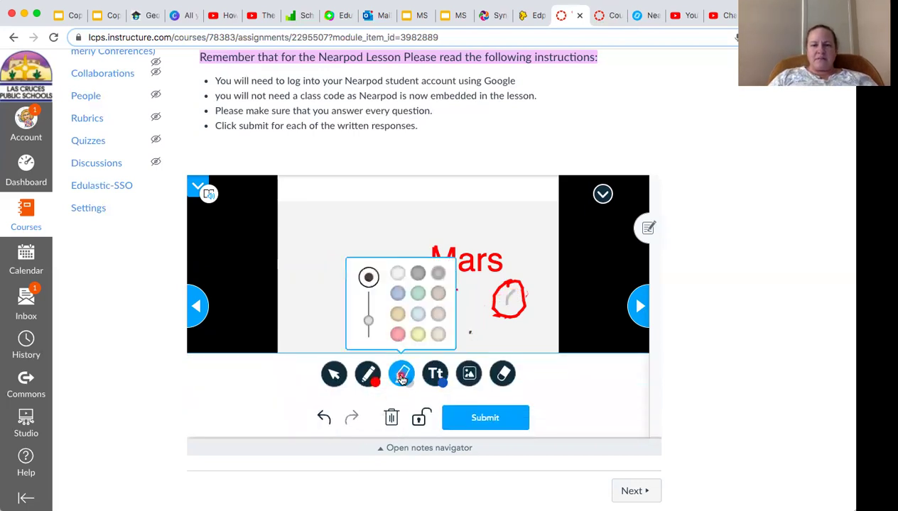
click(397, 331)
drag(361, 315, 361, 339)
click(506, 294)
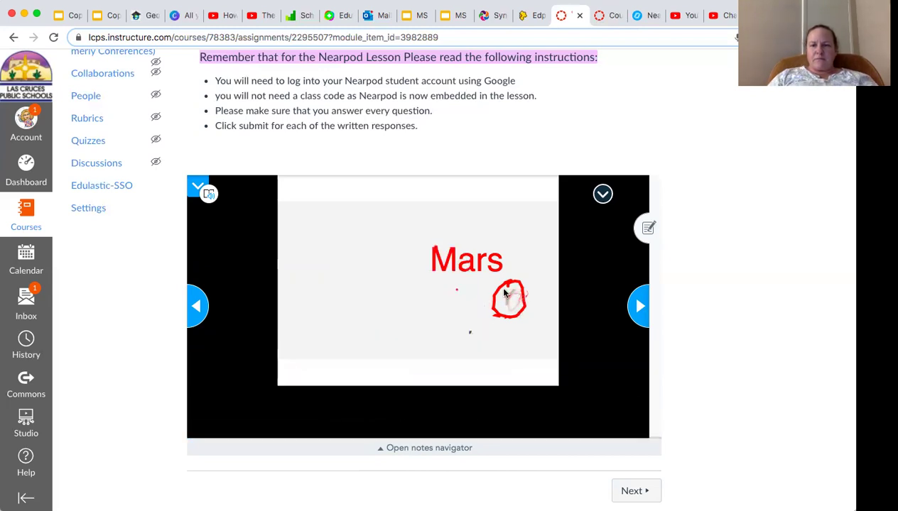
mouse_move(503, 293)
mouse_down()
mouse_move(515, 295)
mouse_move(511, 287)
mouse_move(502, 290)
mouse_move(506, 301)
mouse_up()
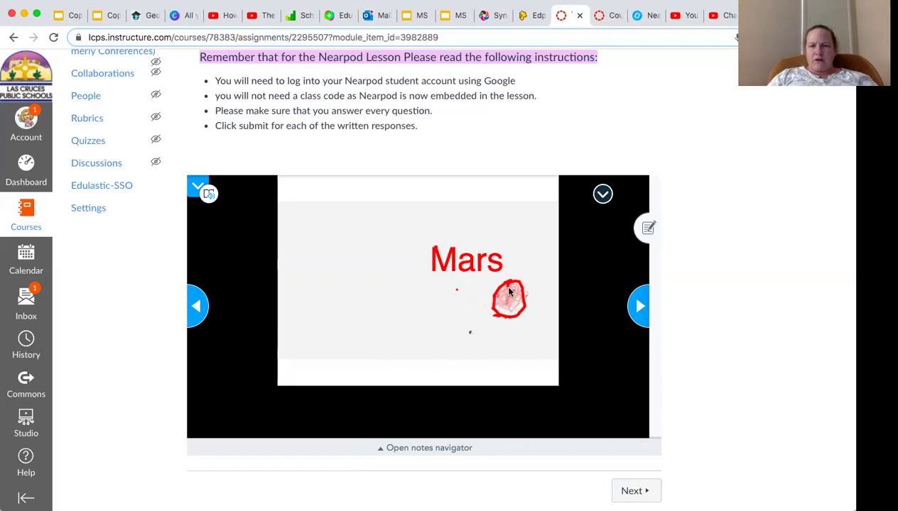
mouse_move(508, 291)
mouse_down()
mouse_move(497, 312)
mouse_move(515, 310)
mouse_move(499, 305)
mouse_up()
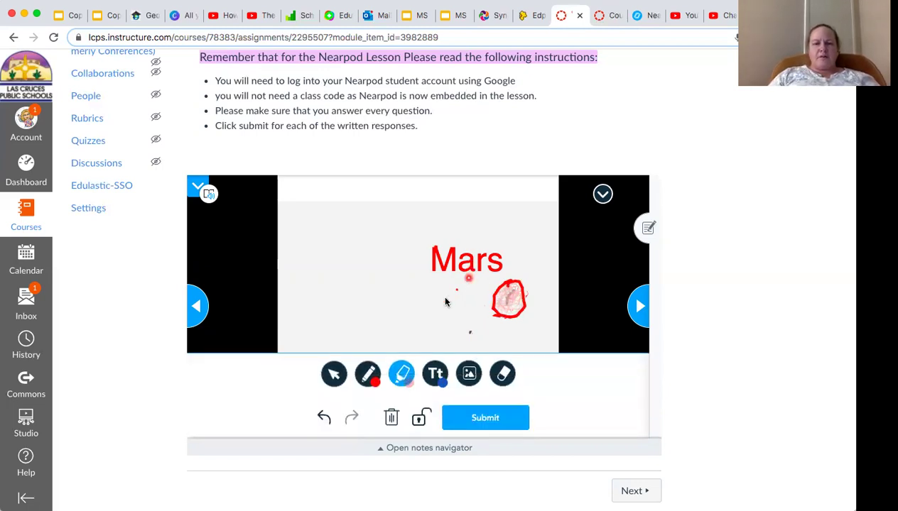
- Place a text box at the slide's upper left and type 'Earth' in it
click(435, 374)
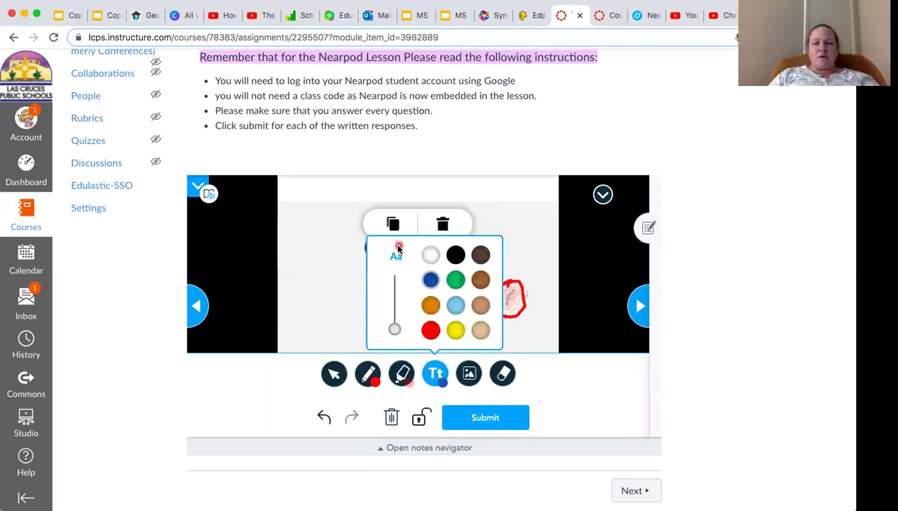
click(393, 225)
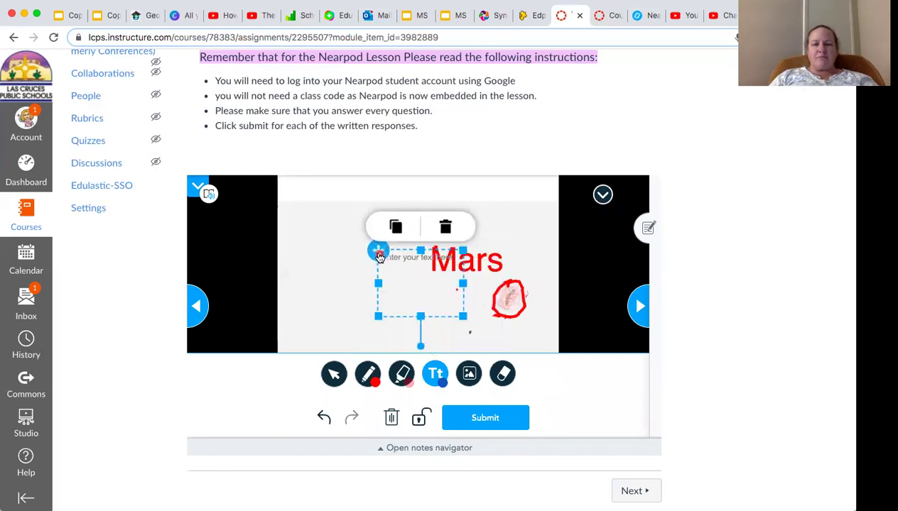
drag(379, 257, 311, 215)
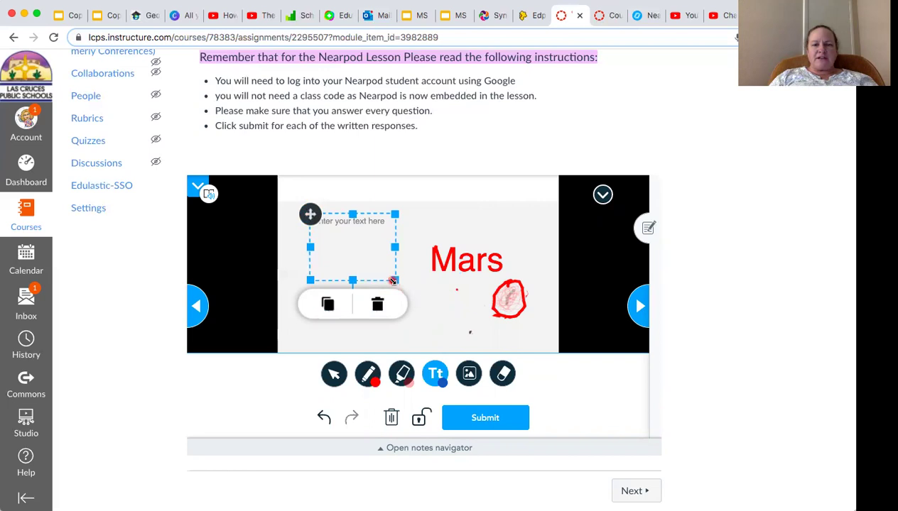
drag(393, 282, 426, 233)
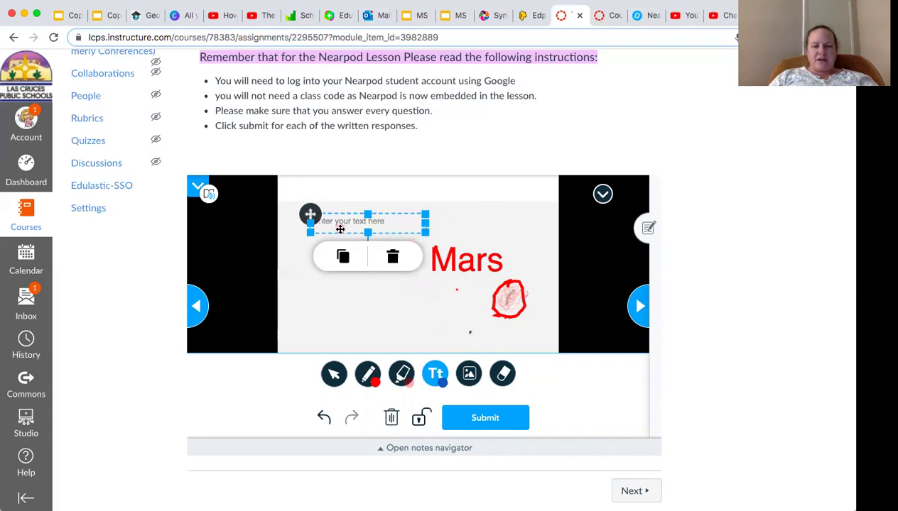
click(342, 223)
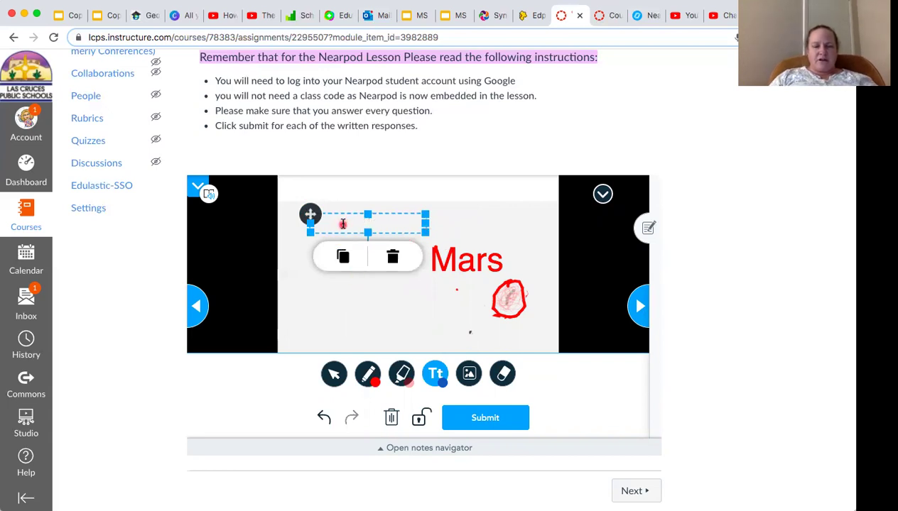
text(Earth)
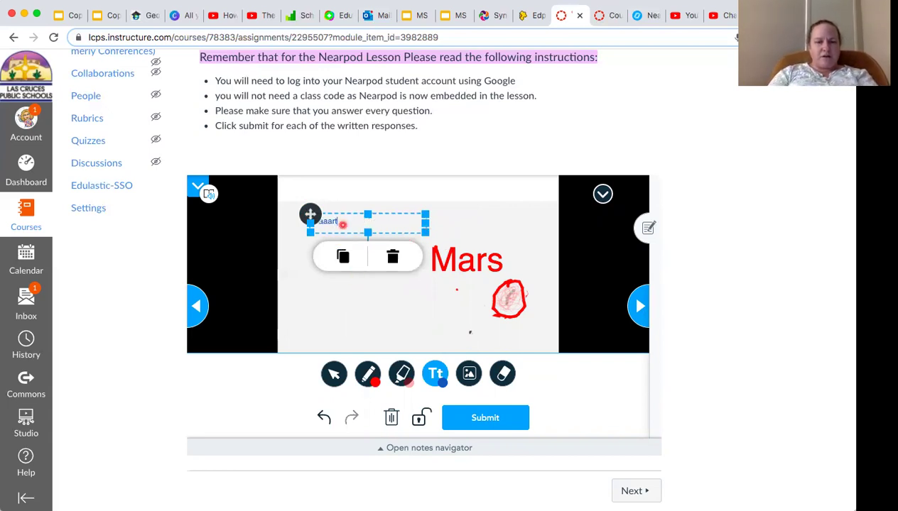
key(BackSpace)
key(BackSpace)
key(BackSpace)
key(BackSpace)
key(BackSpace)
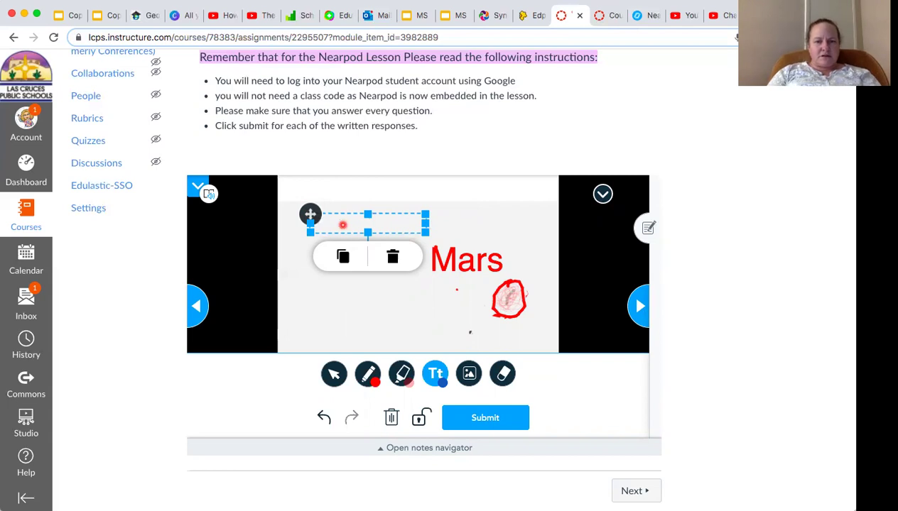
text(Earth)
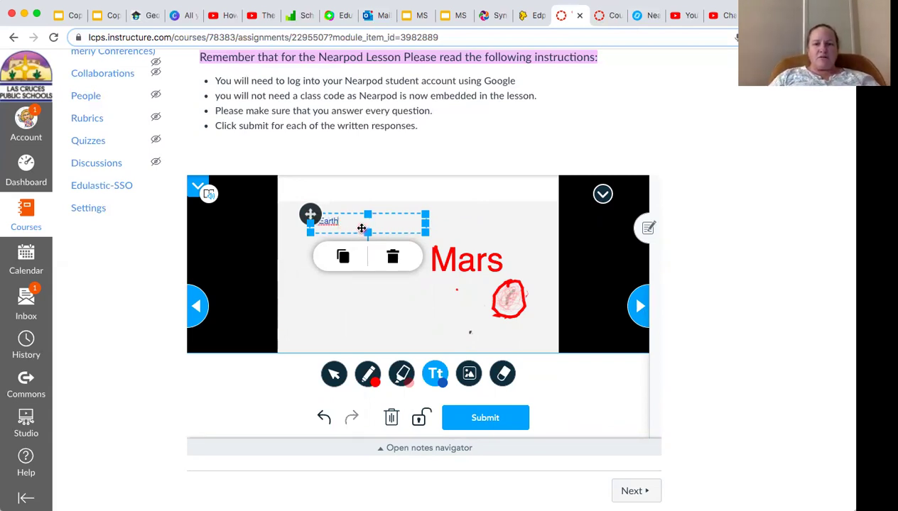
- Enlarge the word Earth and make its text box taller
drag(349, 222, 323, 222)
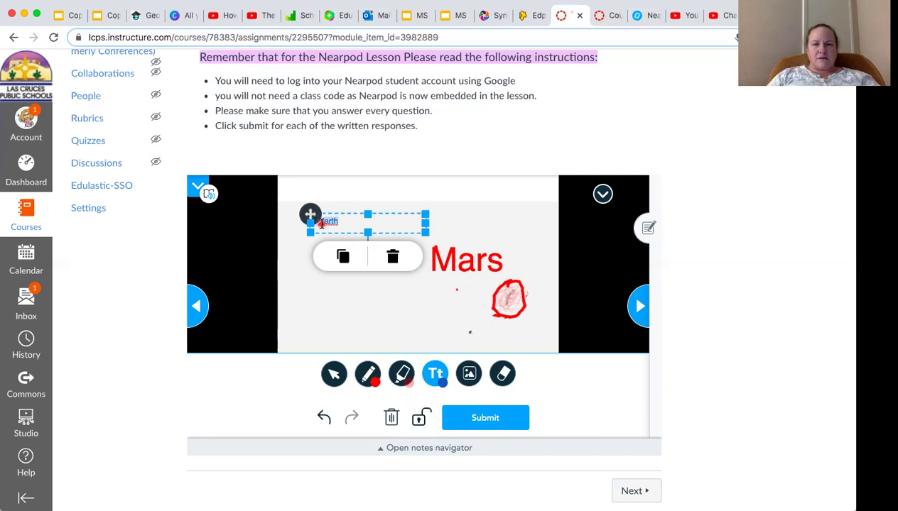
click(439, 374)
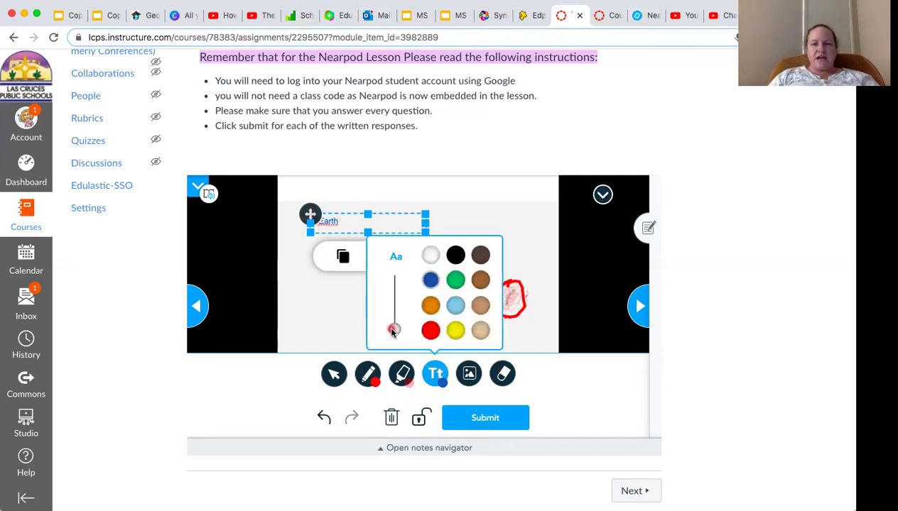
drag(395, 334, 394, 301)
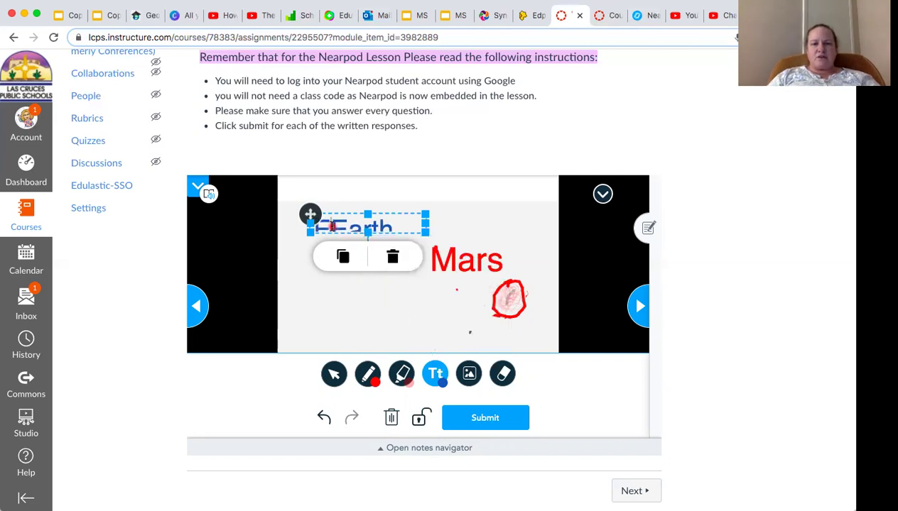
click(332, 226)
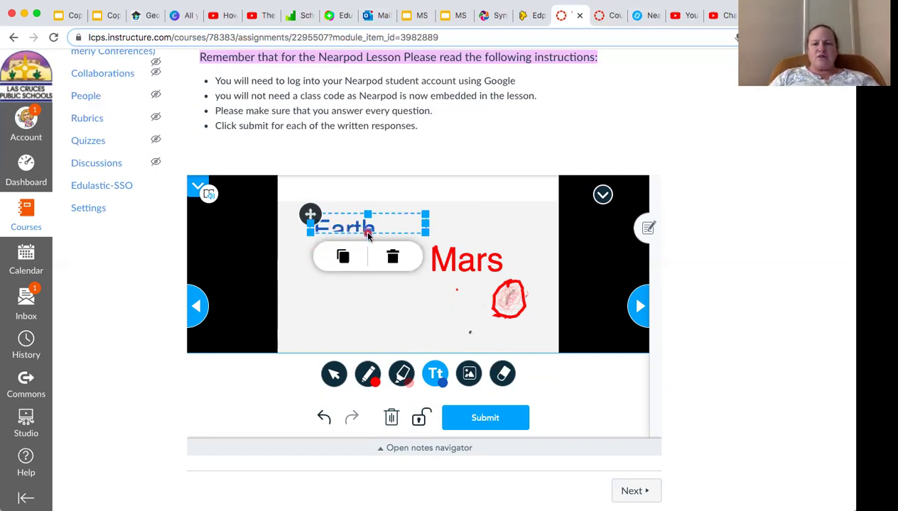
click(288, 266)
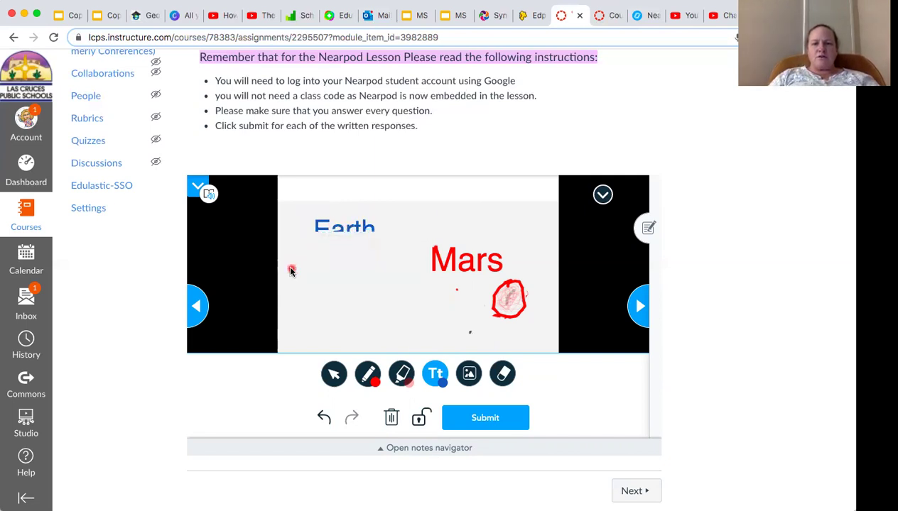
click(355, 226)
mouse_move(368, 232)
mouse_down()
mouse_move(367, 260)
mouse_move(367, 250)
mouse_up()
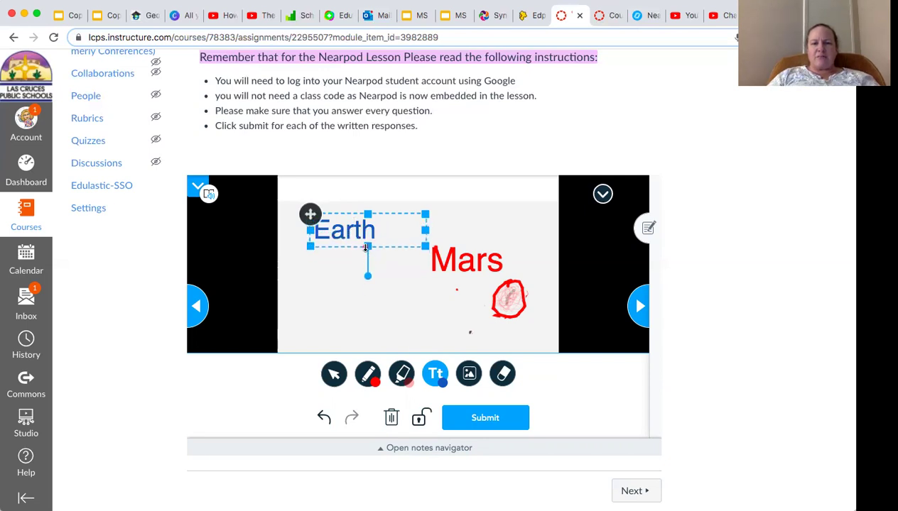
click(344, 310)
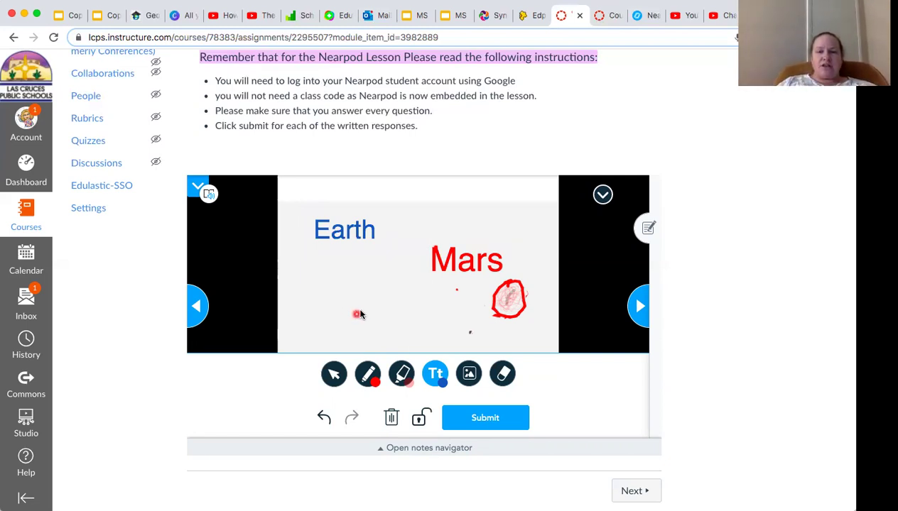
click(469, 375)
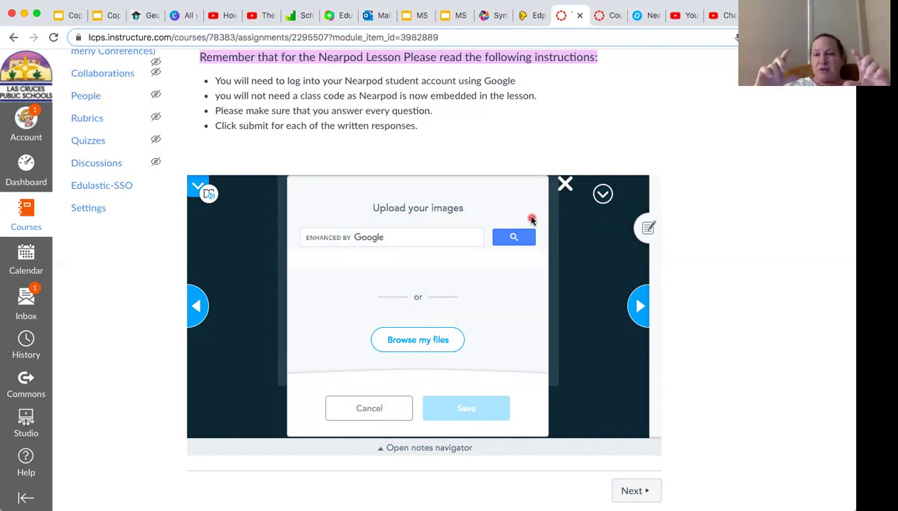
click(562, 186)
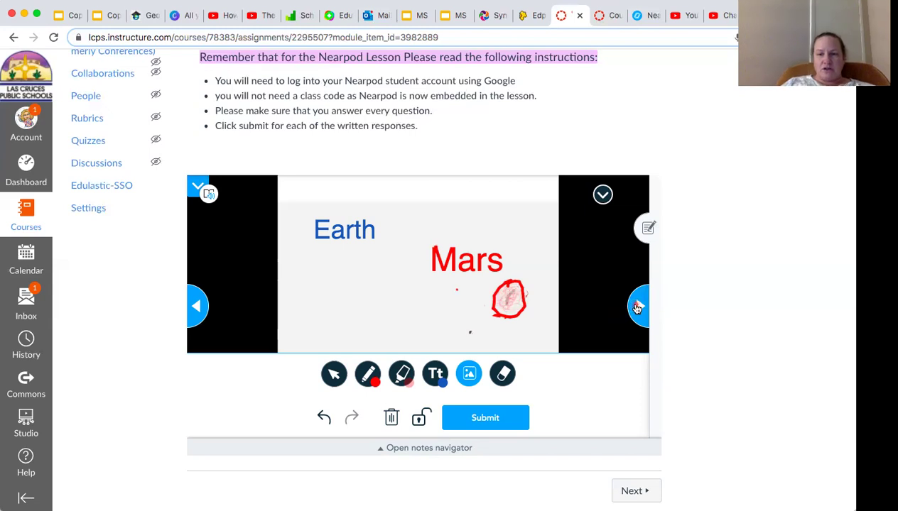
- Advance the Nearpod lesson to the next slide, the 1:23 video
click(637, 307)
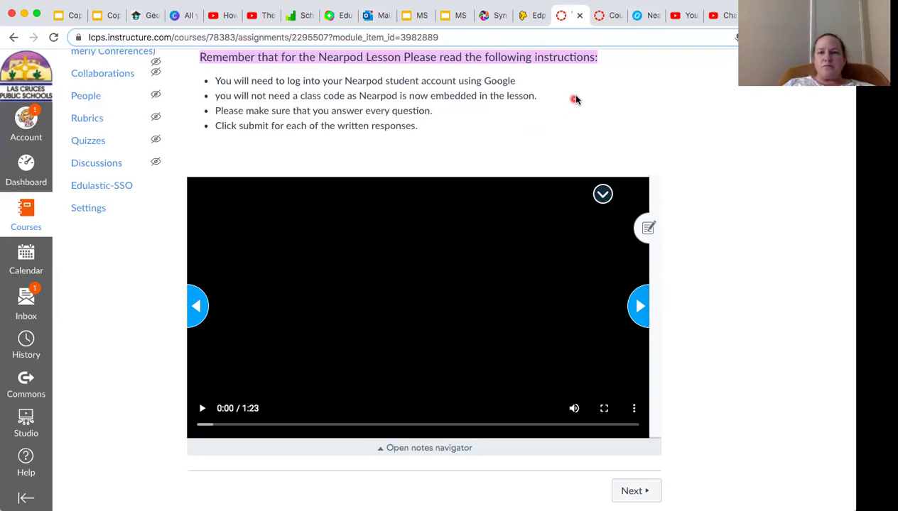
- Open Lesson 1: Welcome to the Energy Research Lab from Course Modules and scroll to the Nearpod log-in
click(609, 17)
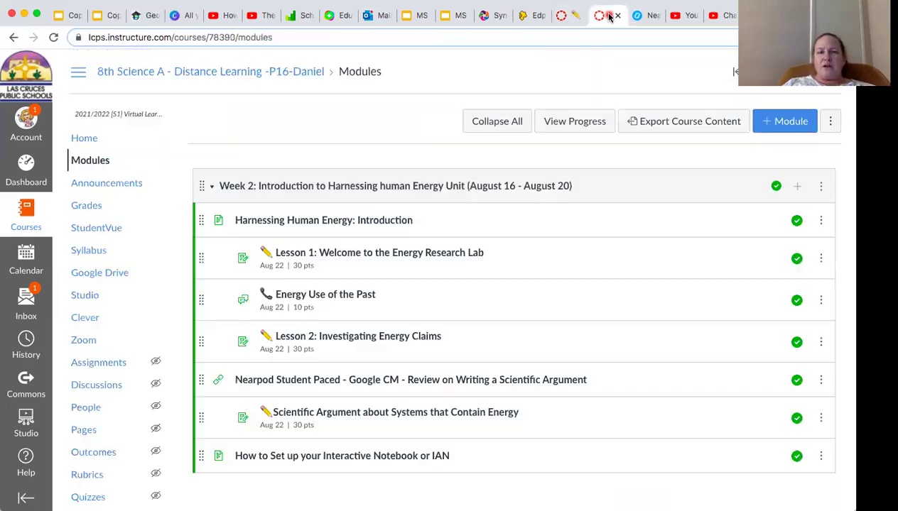
click(446, 258)
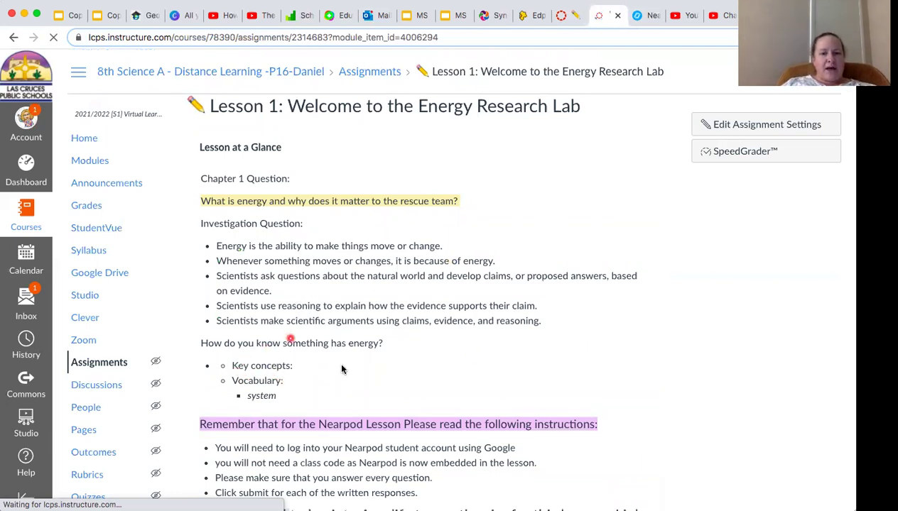
scroll(582, 377, down, 2)
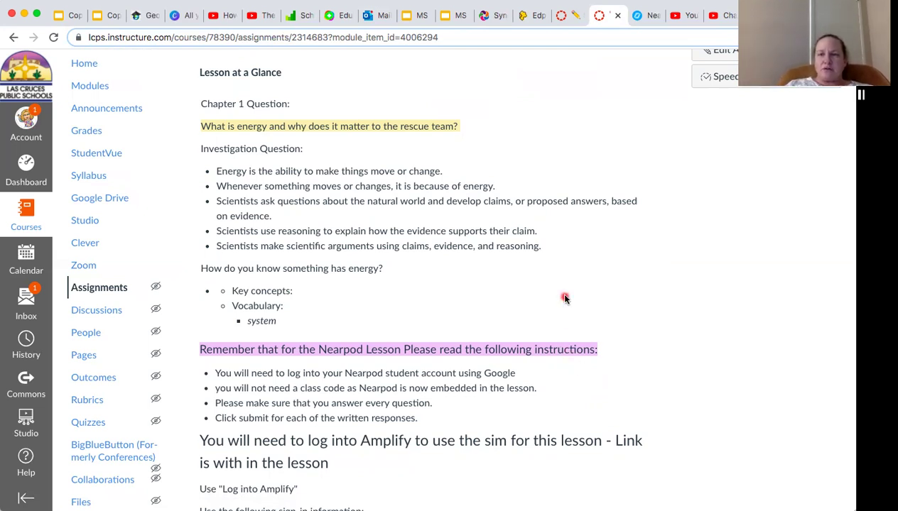
scroll(565, 298, down, 5)
scroll(564, 298, down, 5)
scroll(564, 298, up, 3)
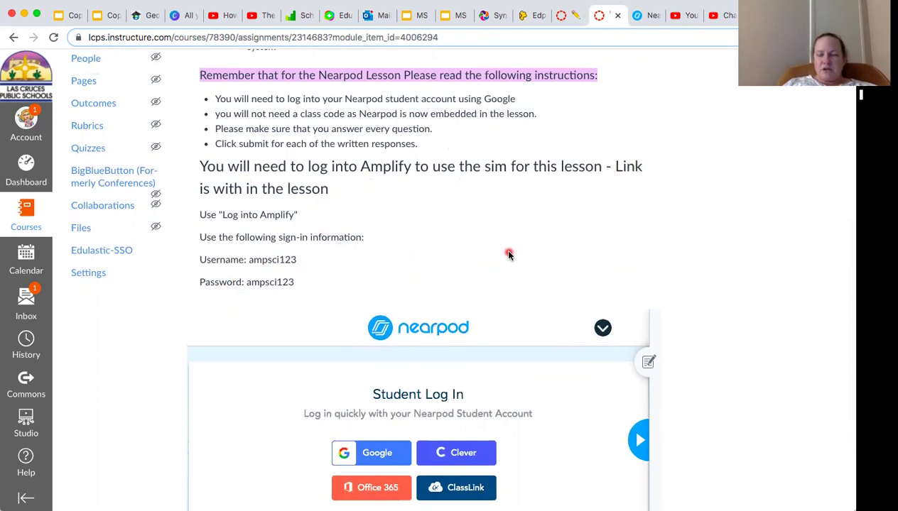
scroll(508, 254, down, 4)
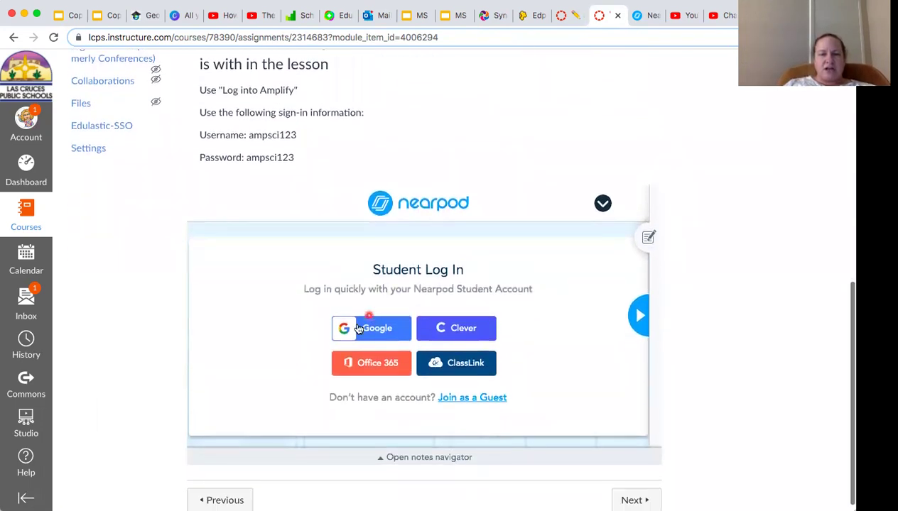
- Join the lesson via Google, jump to slide 17, and follow the Harnessing Human Energy Simulation link
click(360, 329)
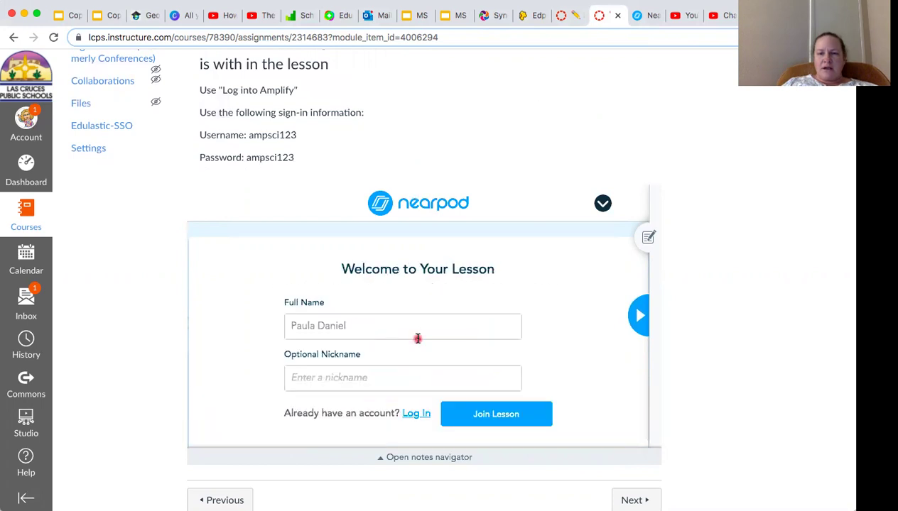
click(516, 415)
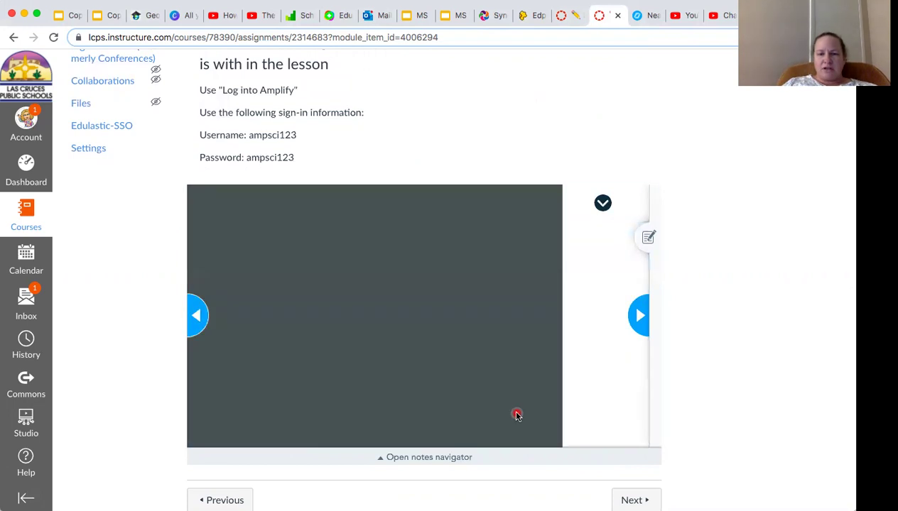
click(511, 457)
click(656, 441)
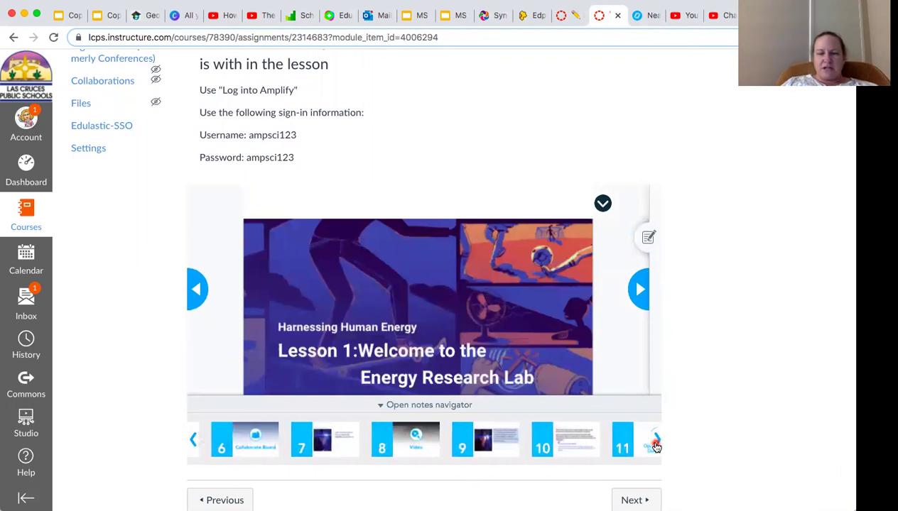
click(656, 440)
click(656, 442)
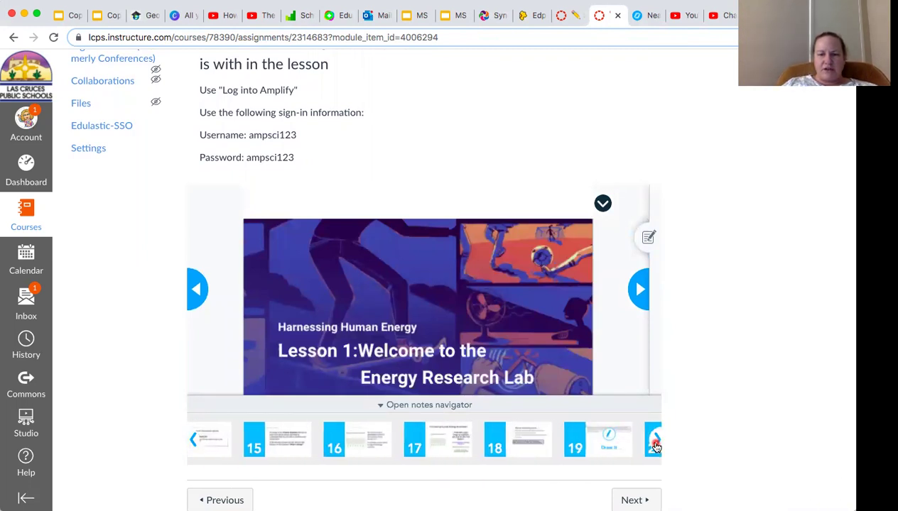
click(461, 442)
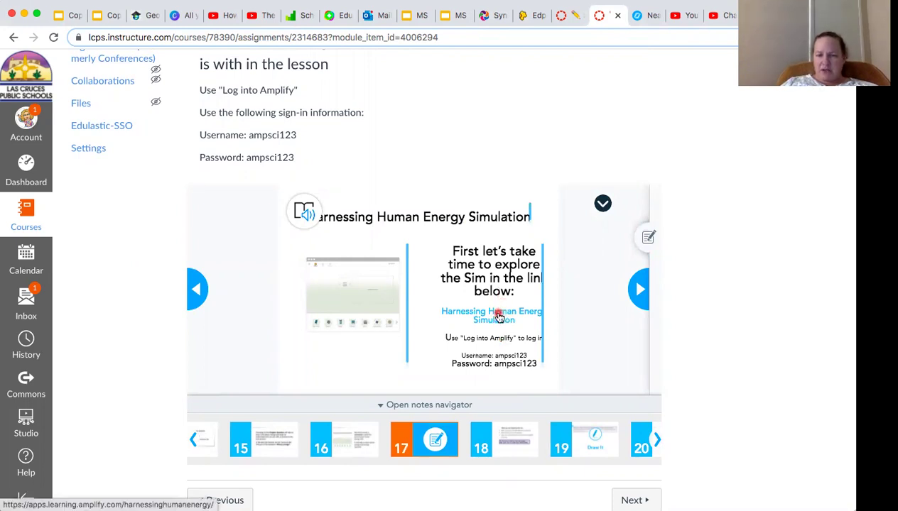
click(498, 317)
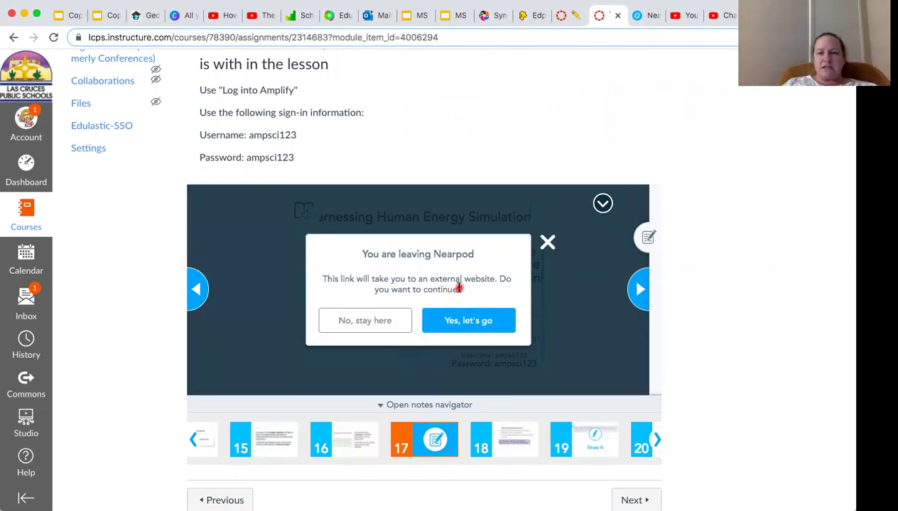
- Confirm leaving Nearpod and sign in to Amplify with the lesson's username and password
click(463, 323)
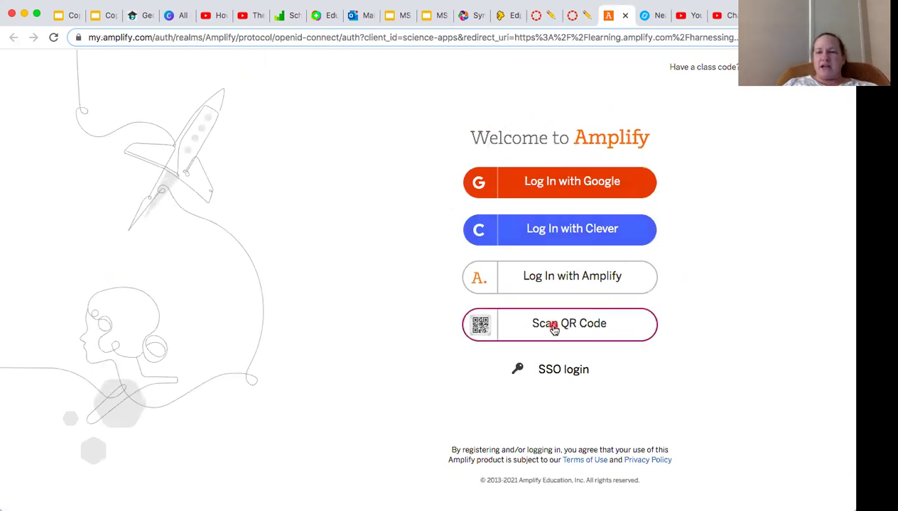
click(559, 279)
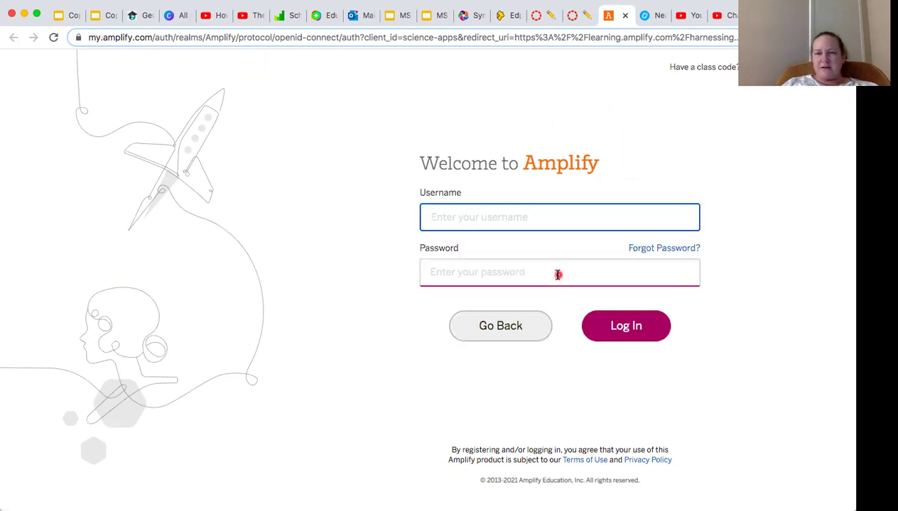
text(amp)
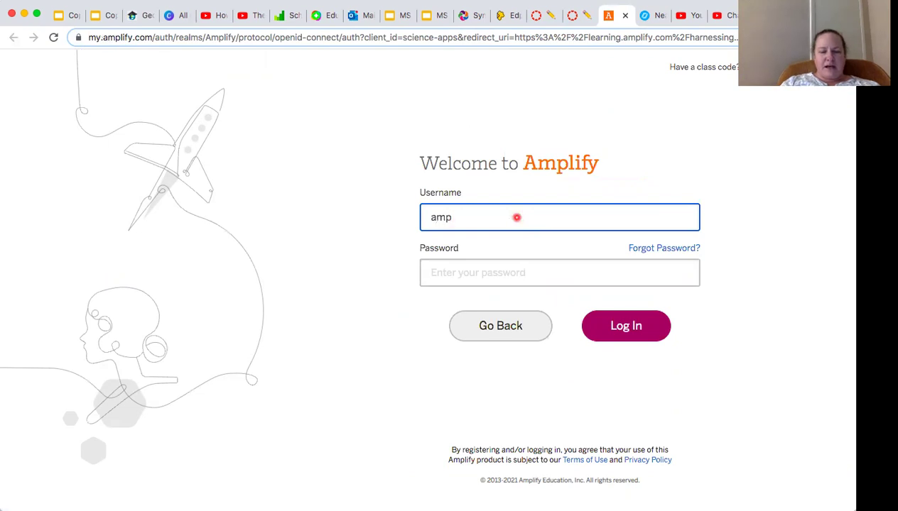
text(sci123)
click(485, 270)
text(••••••)
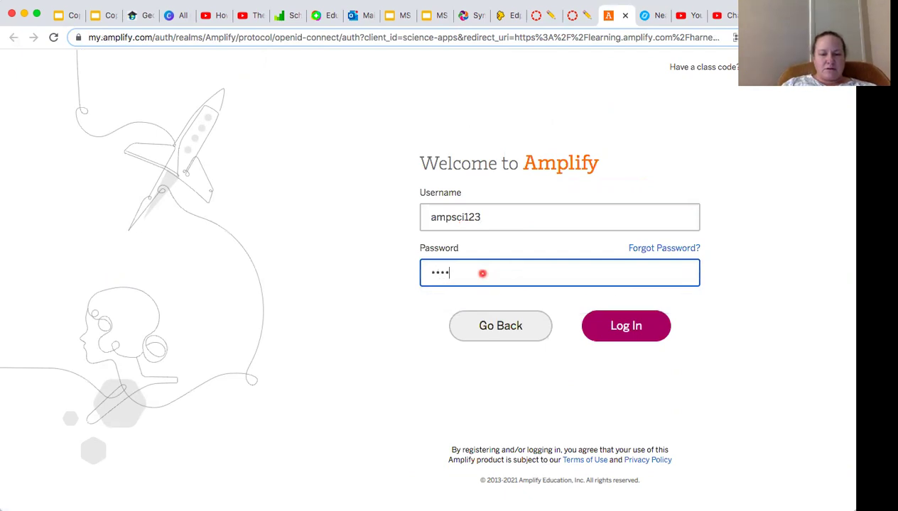
text(•••)
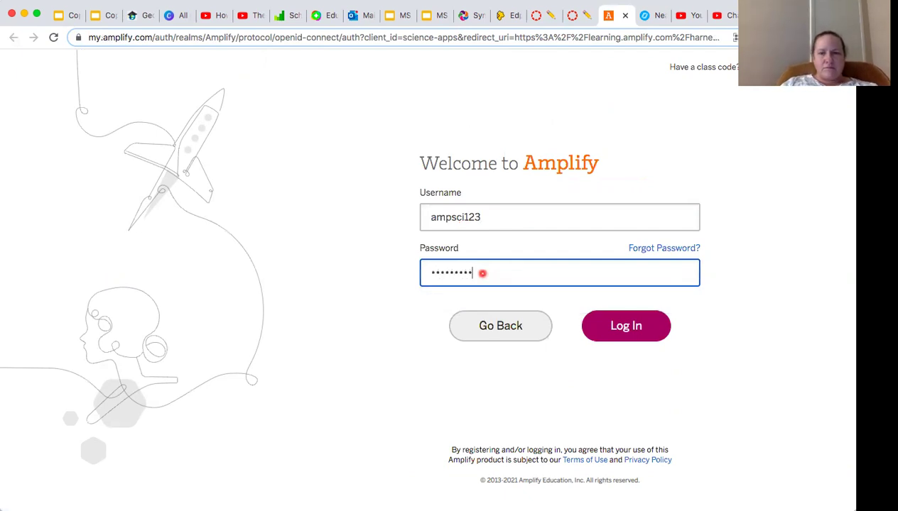
click(628, 325)
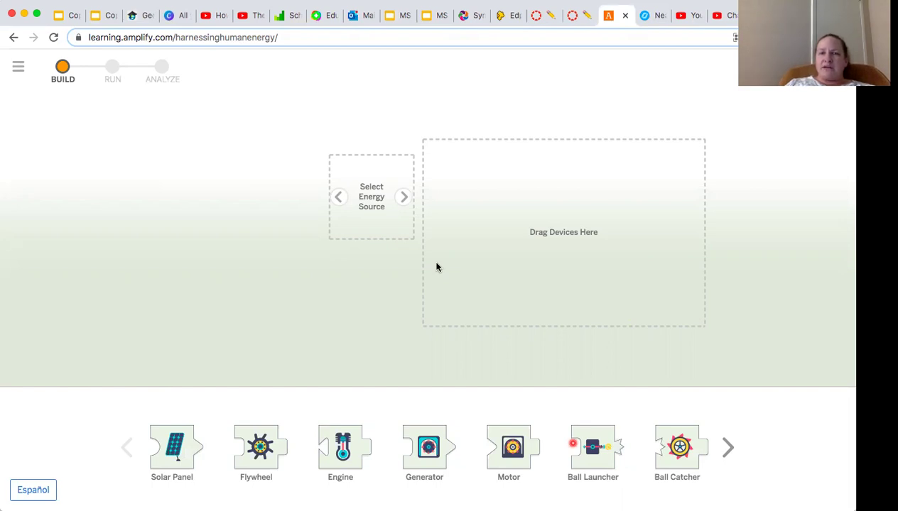
- Let the simulation finish loading at the Build step, with no source or devices chosen
click(323, 74)
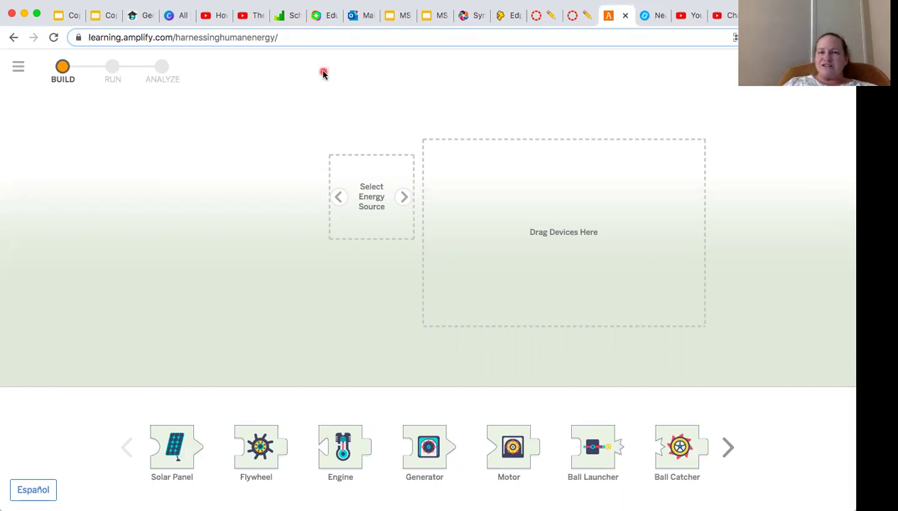